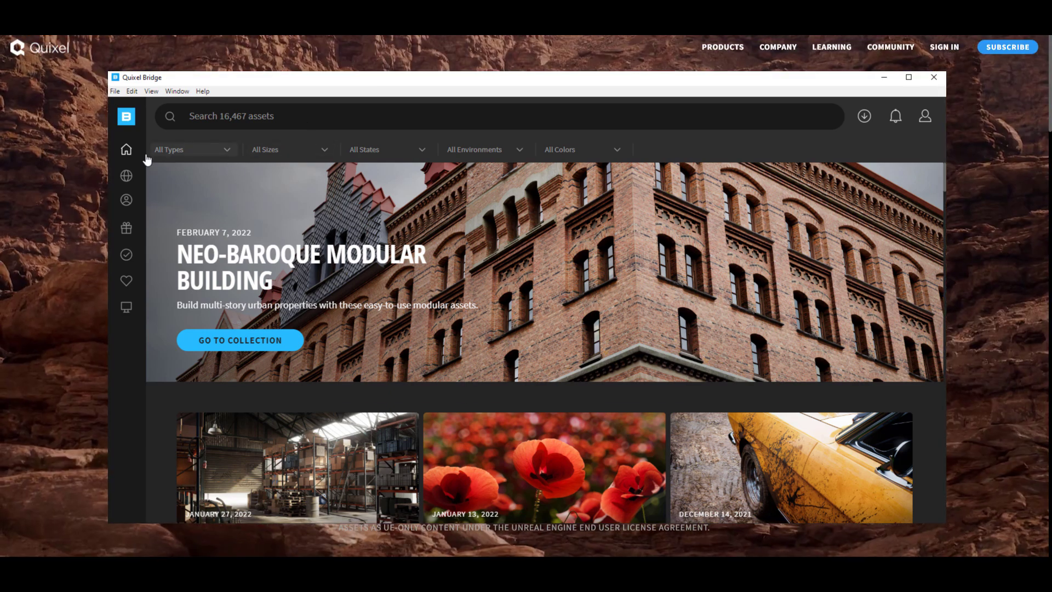
- Browse the 3D Assets, plant, surface and Metal subcategories, then return to the home page
{"action": "mouse_move", "coordinate": [127, 148]}
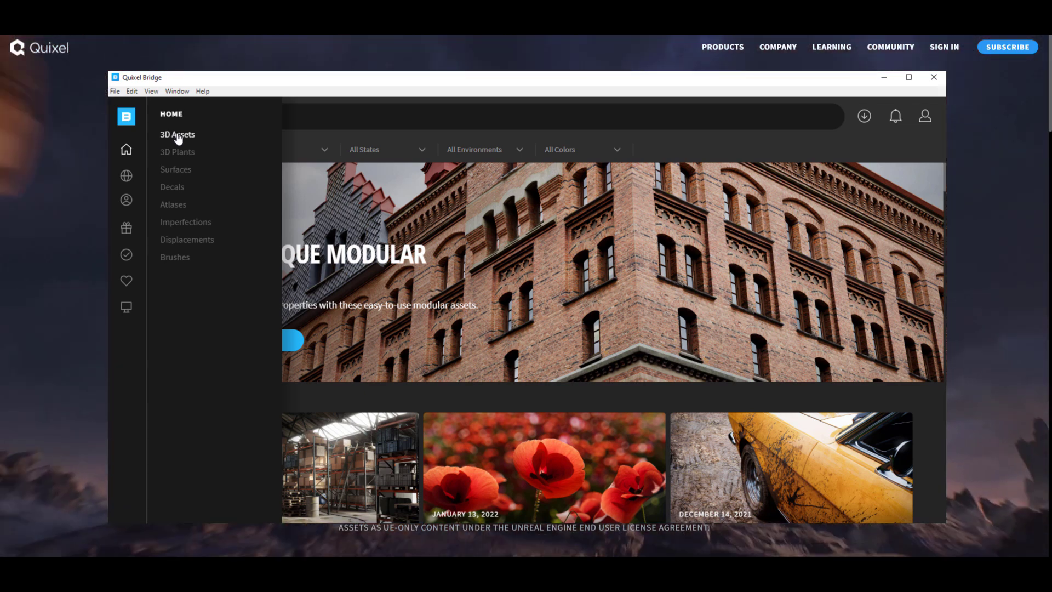
{"action": "left_click", "coordinate": [178, 136]}
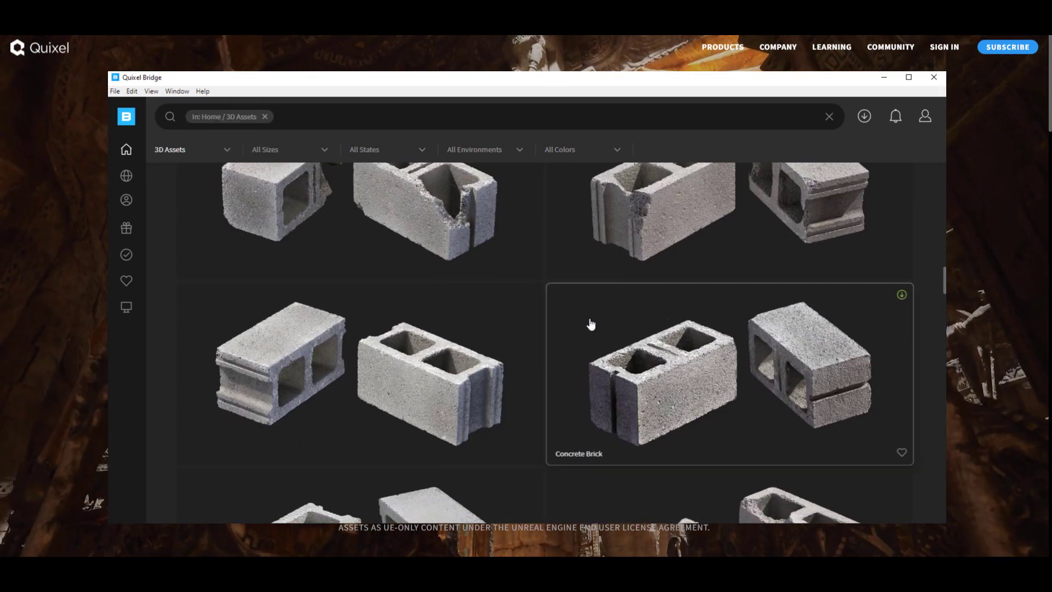
{"action": "mouse_move", "coordinate": [126, 149]}
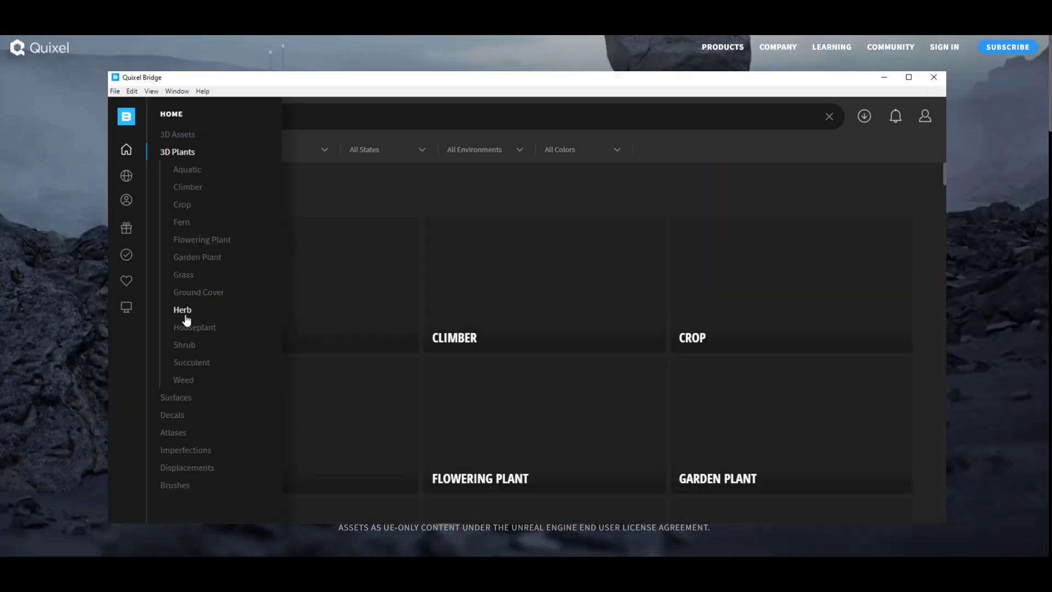
{"action": "left_click", "coordinate": [188, 403]}
{"action": "left_click", "coordinate": [185, 420]}
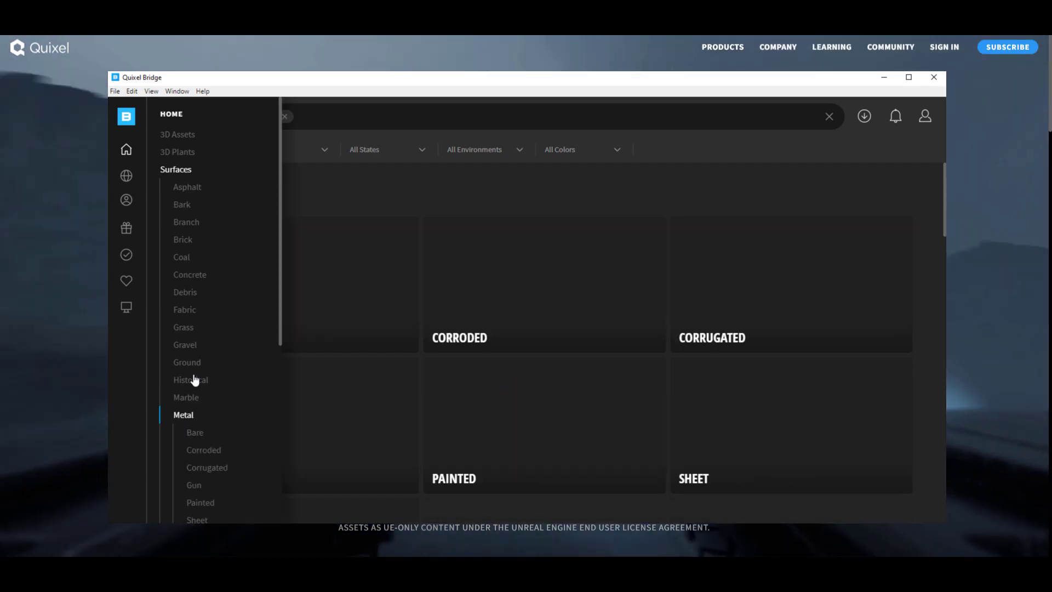
{"action": "scroll", "coordinate": [197, 368], "scroll_direction": "down", "scroll_amount": 5}
{"action": "scroll", "coordinate": [212, 430], "scroll_direction": "up", "scroll_amount": 5}
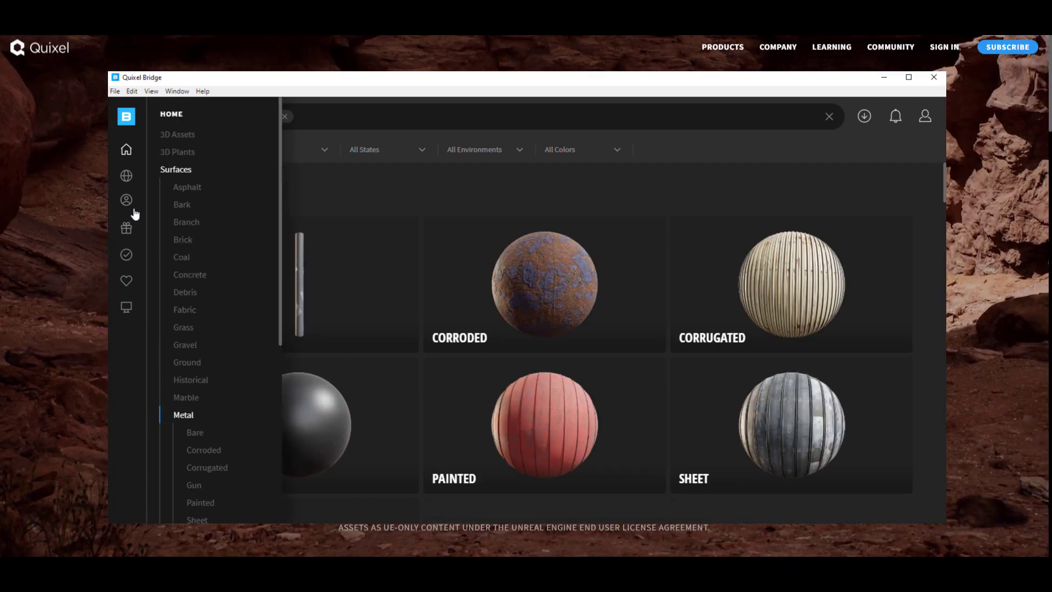
{"action": "left_click", "coordinate": [126, 149]}
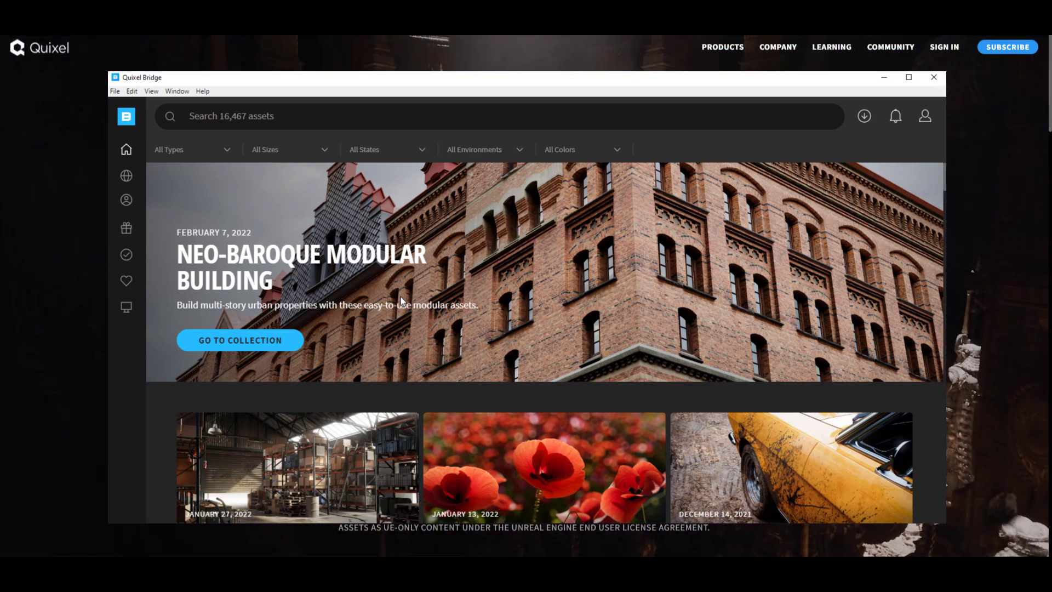
- Search the library for 'Rdt' and show only assets tagged Rdt
{"action": "left_click", "coordinate": [319, 117]}
{"action": "type", "text": "R"}
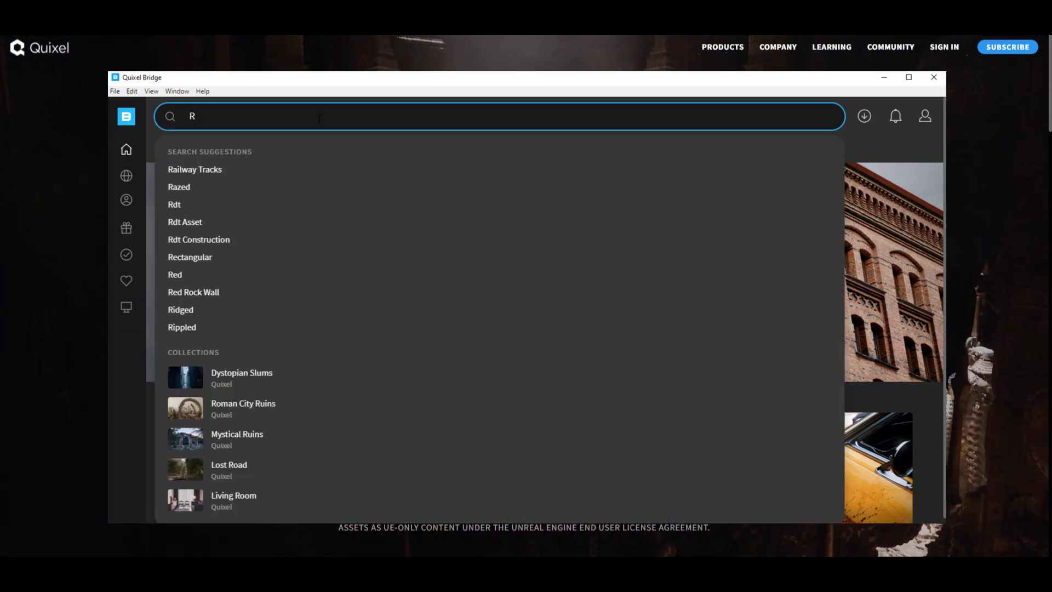
{"action": "type", "text": "d"}
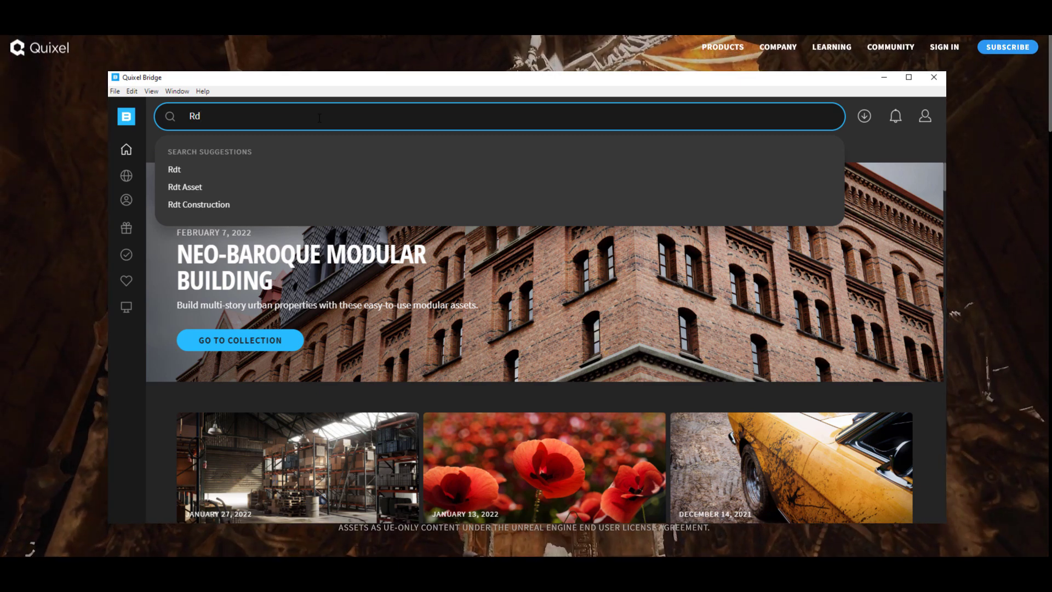
{"action": "type", "text": "t"}
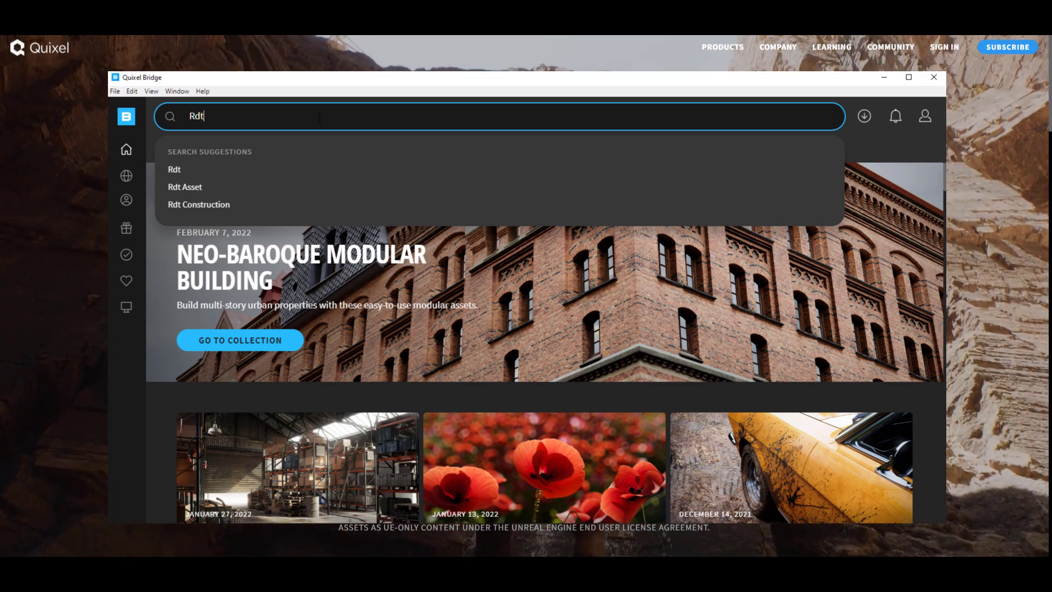
{"action": "left_click", "coordinate": [215, 175]}
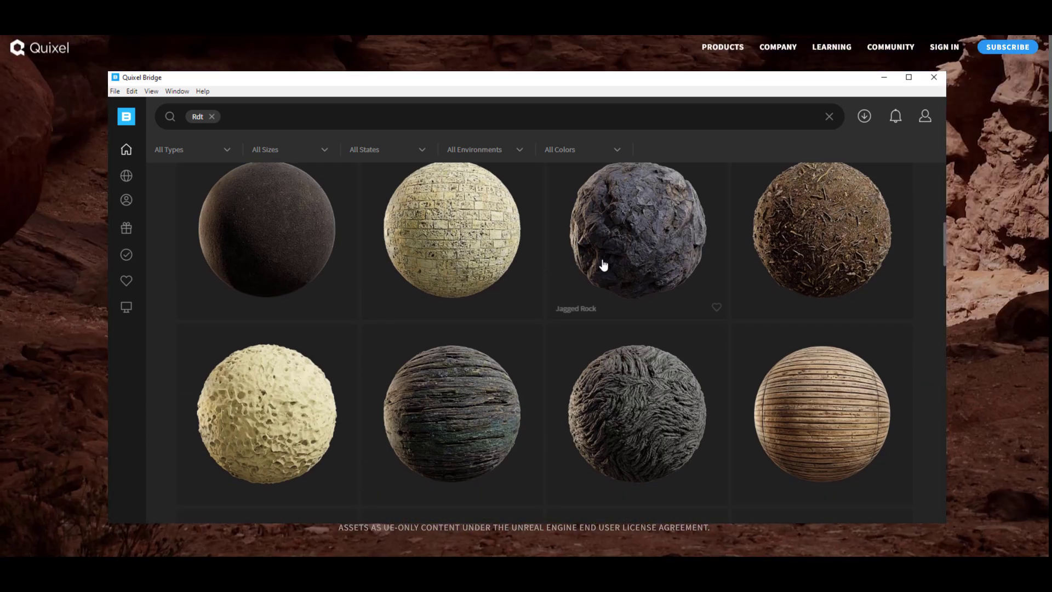
- Scroll through the Rdt results and start downloading the Ground Rubble surface
{"action": "scroll", "coordinate": [585, 270], "scroll_direction": "down", "scroll_amount": 3}
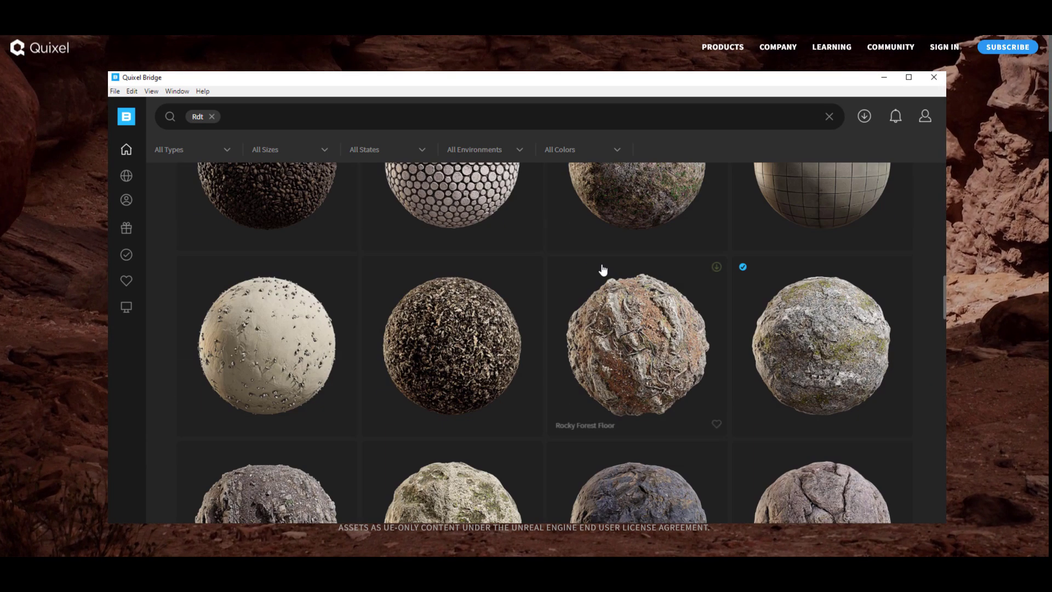
{"action": "scroll", "coordinate": [353, 287], "scroll_direction": "up", "scroll_amount": 3}
{"action": "scroll", "coordinate": [767, 235], "scroll_direction": "down", "scroll_amount": 3}
{"action": "scroll", "coordinate": [768, 235], "scroll_direction": "down", "scroll_amount": 15}
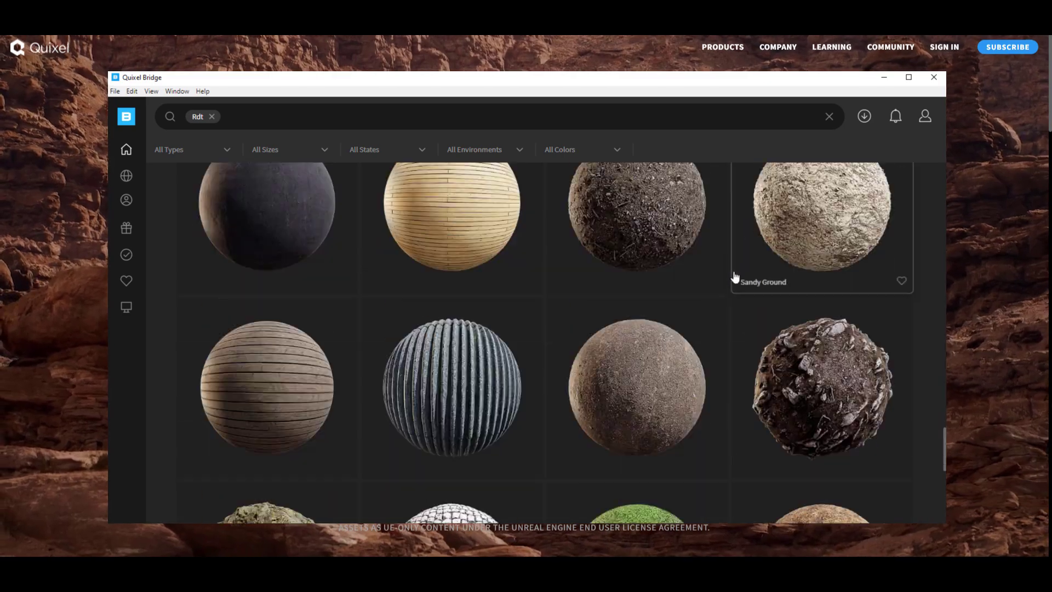
{"action": "scroll", "coordinate": [692, 324], "scroll_direction": "down", "scroll_amount": 10}
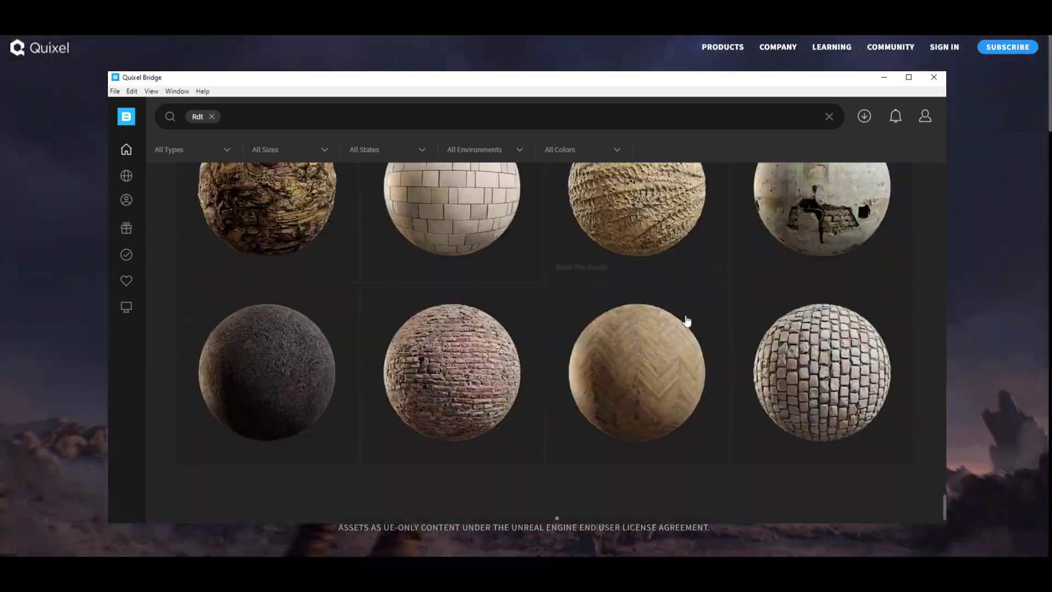
{"action": "scroll", "coordinate": [658, 258], "scroll_direction": "down", "scroll_amount": 6}
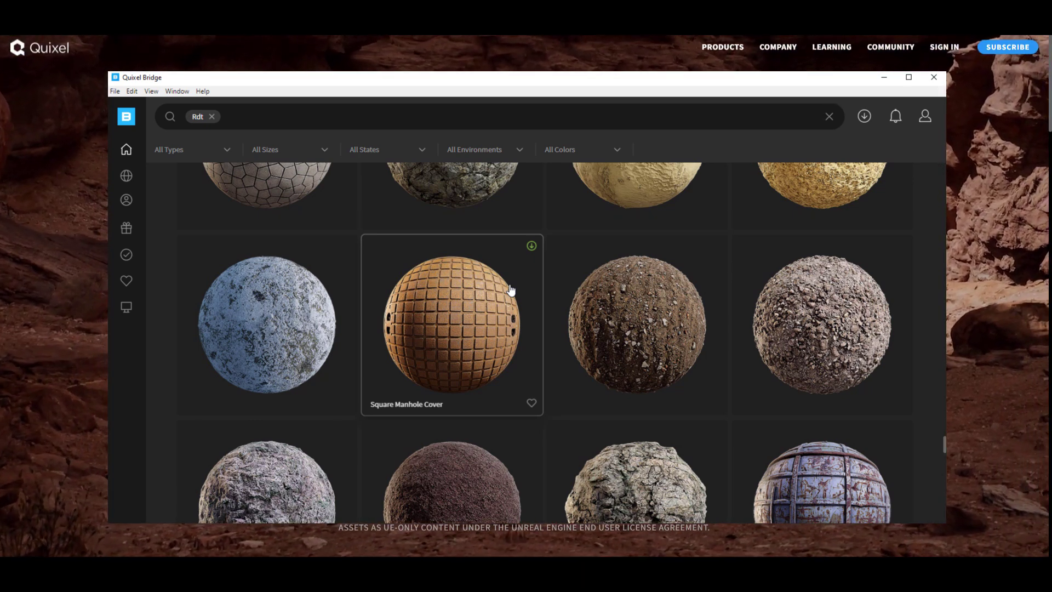
{"action": "scroll", "coordinate": [556, 312], "scroll_direction": "down", "scroll_amount": 2}
{"action": "scroll", "coordinate": [556, 313], "scroll_direction": "up", "scroll_amount": 2}
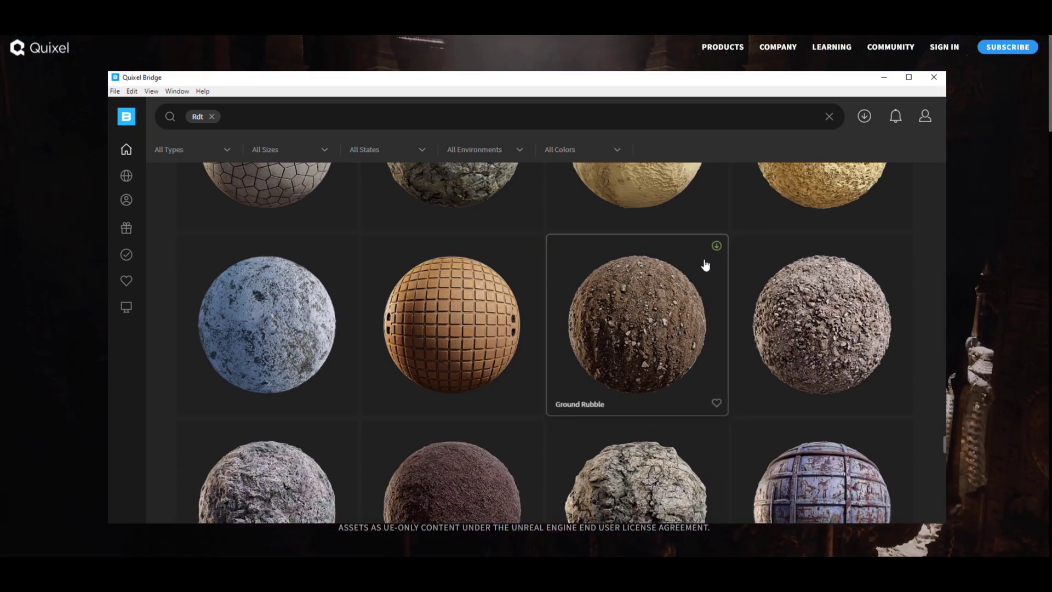
{"action": "left_click", "coordinate": [717, 247]}
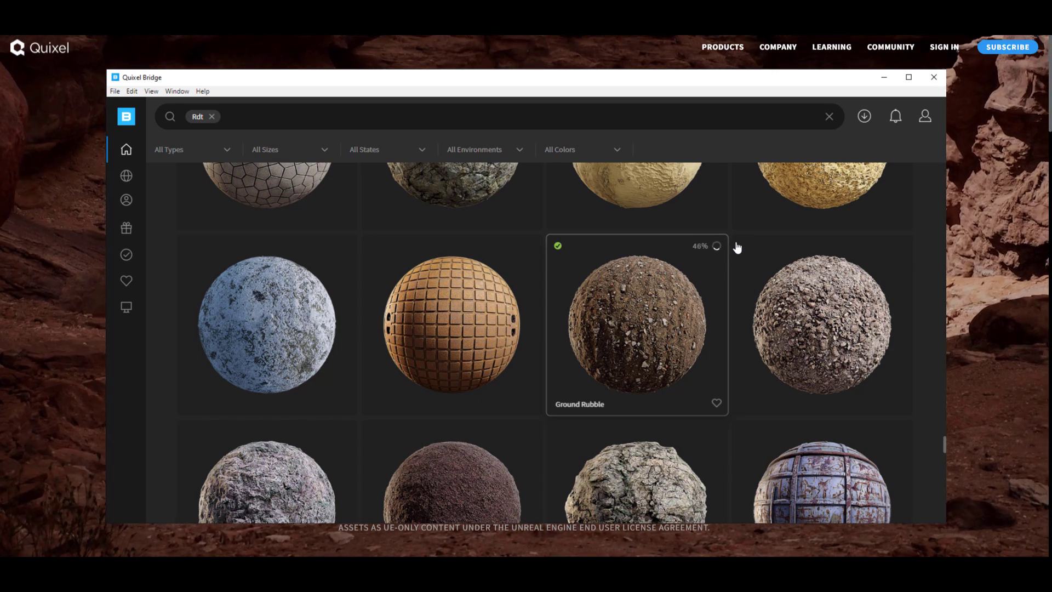
{"action": "left_click", "coordinate": [132, 91]}
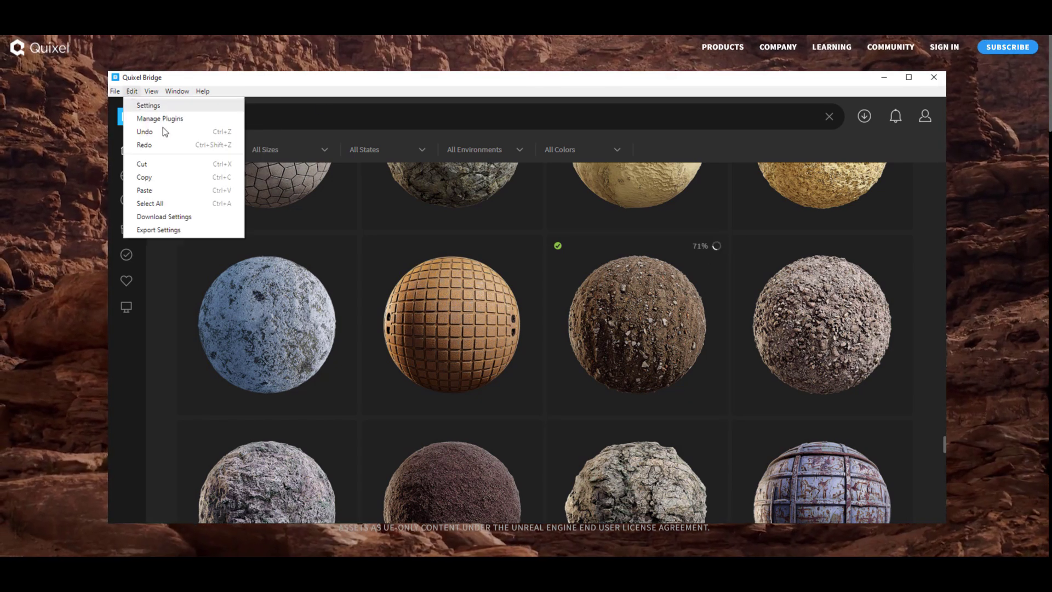
{"action": "left_click", "coordinate": [159, 119]}
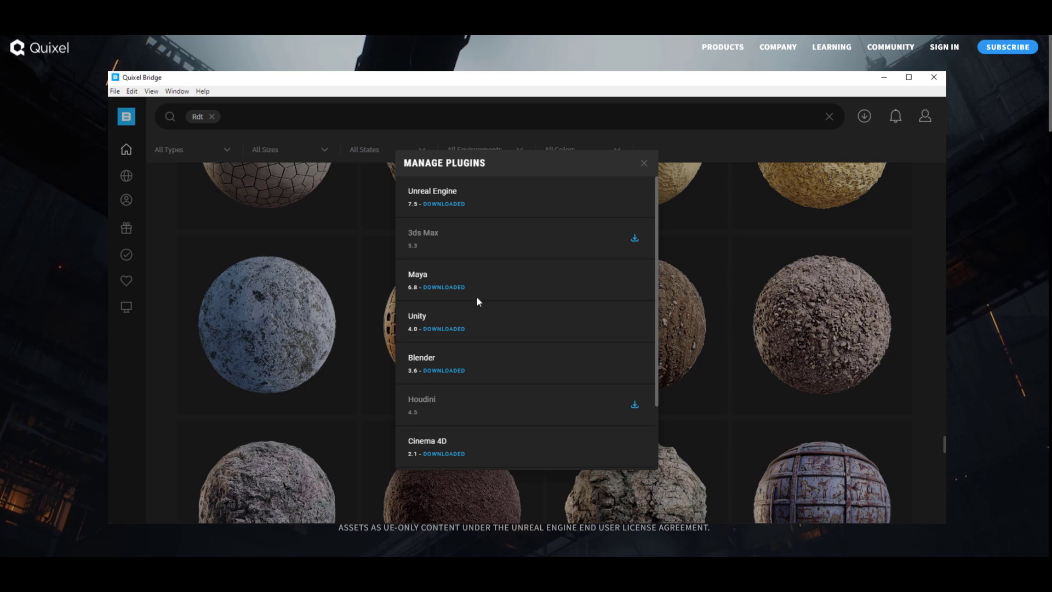
{"action": "scroll", "coordinate": [453, 367], "scroll_direction": "down", "scroll_amount": 2}
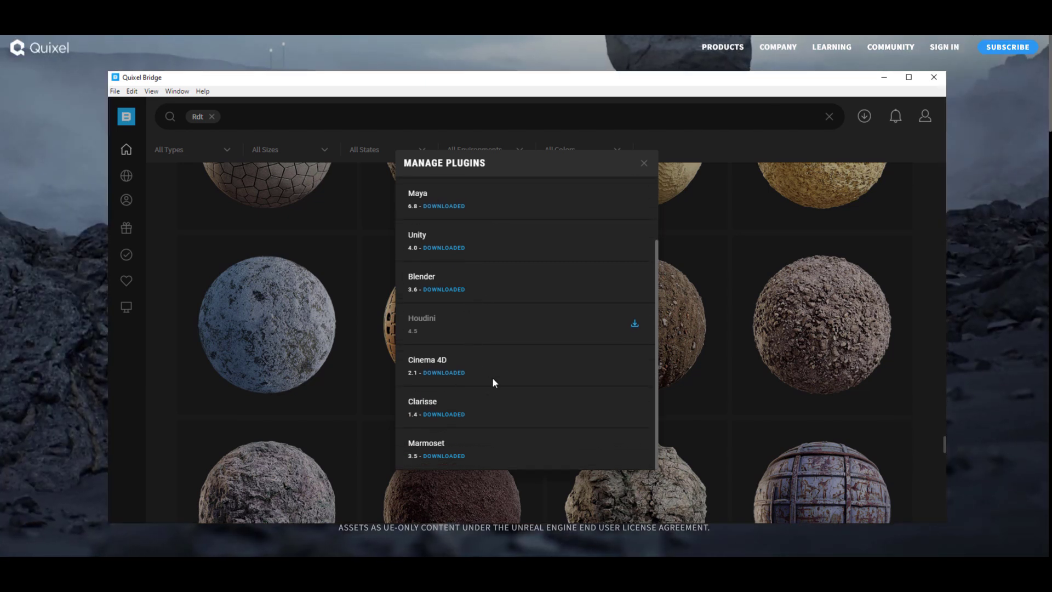
{"action": "scroll", "coordinate": [468, 421], "scroll_direction": "up", "scroll_amount": 2}
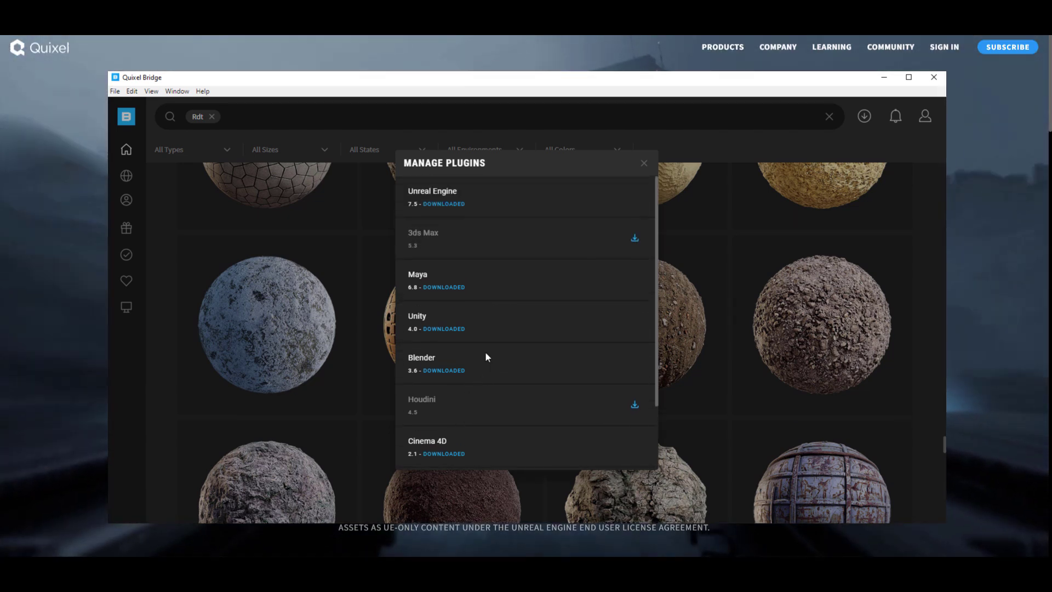
{"action": "scroll", "coordinate": [485, 355], "scroll_direction": "down", "scroll_amount": 2}
{"action": "scroll", "coordinate": [476, 357], "scroll_direction": "up", "scroll_amount": 2}
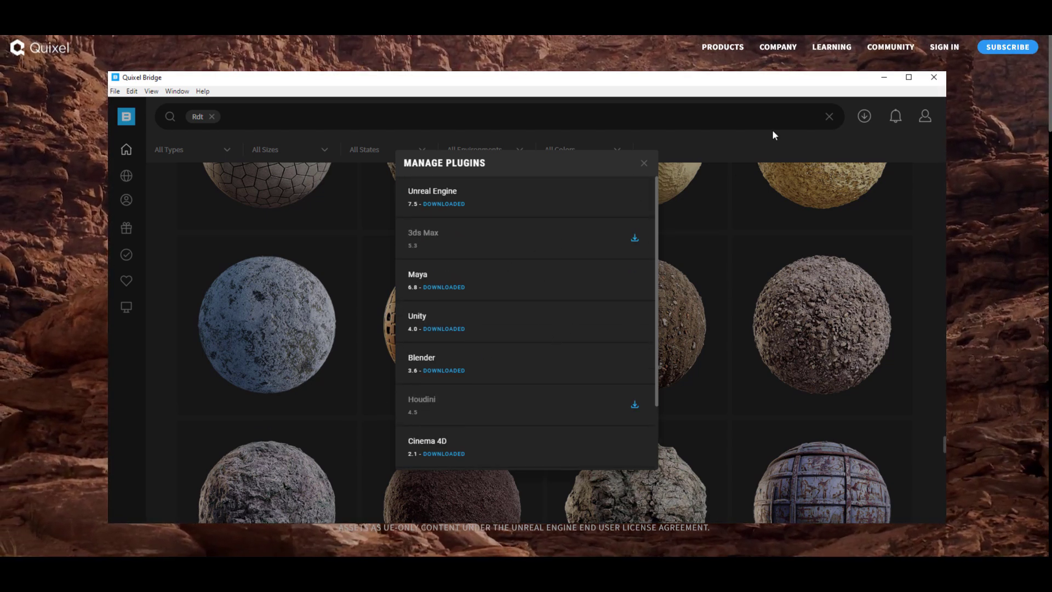
{"action": "left_click", "coordinate": [644, 162]}
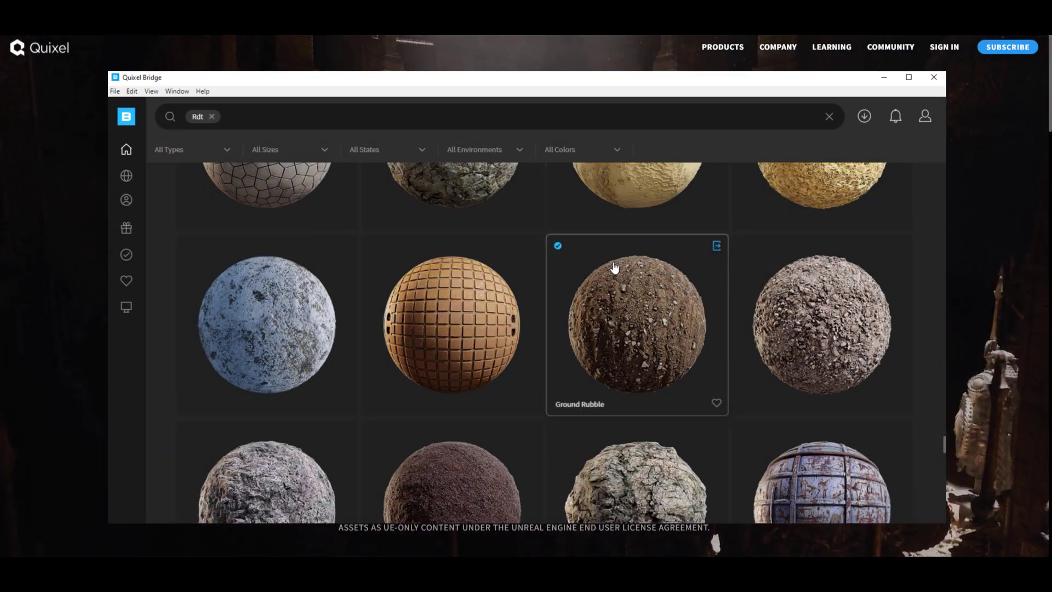
- Open the Ground Rubble details and Export Settings, and try Maya as the export target
{"action": "left_click", "coordinate": [615, 268]}
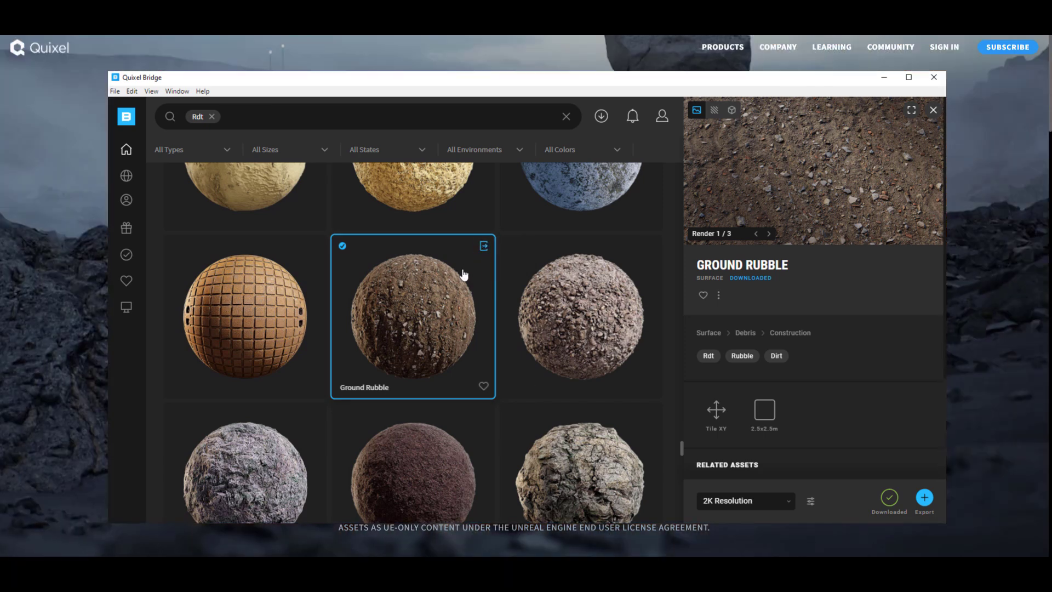
{"action": "left_click", "coordinate": [133, 91]}
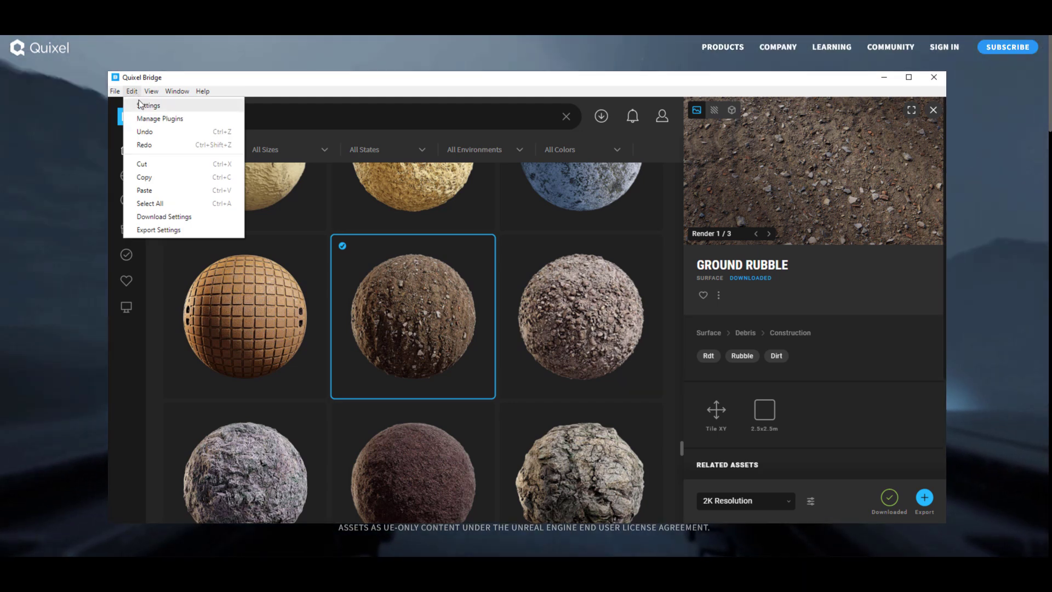
{"action": "left_click", "coordinate": [170, 230]}
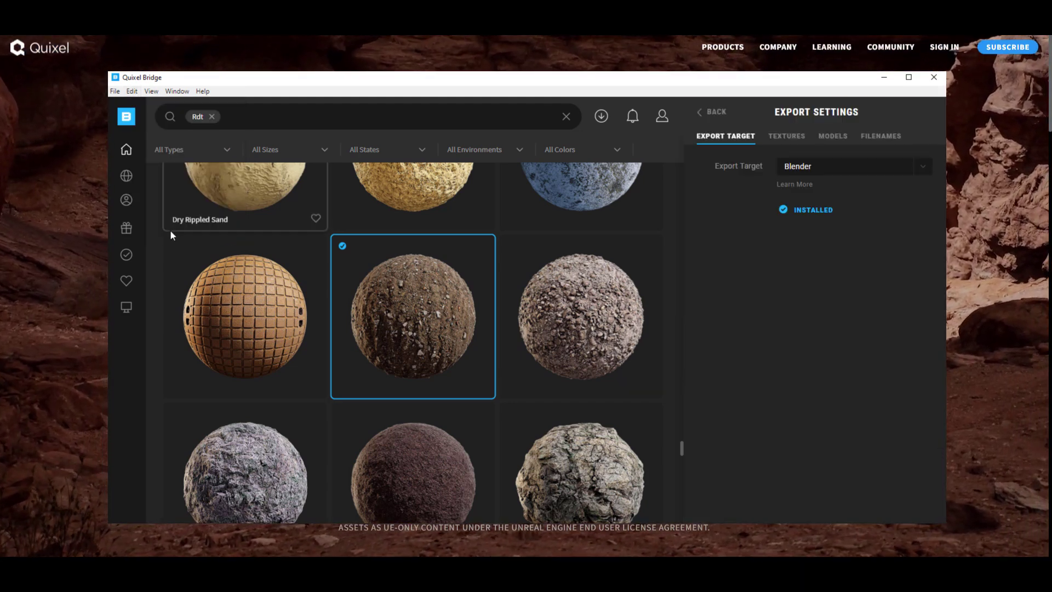
{"action": "left_click", "coordinate": [838, 167]}
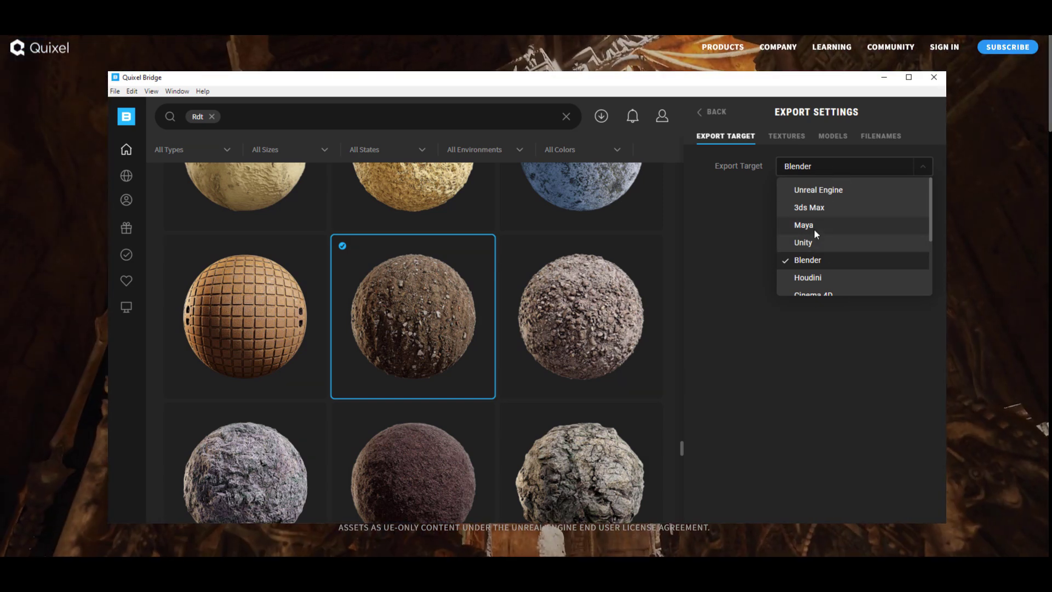
{"action": "left_click", "coordinate": [815, 231]}
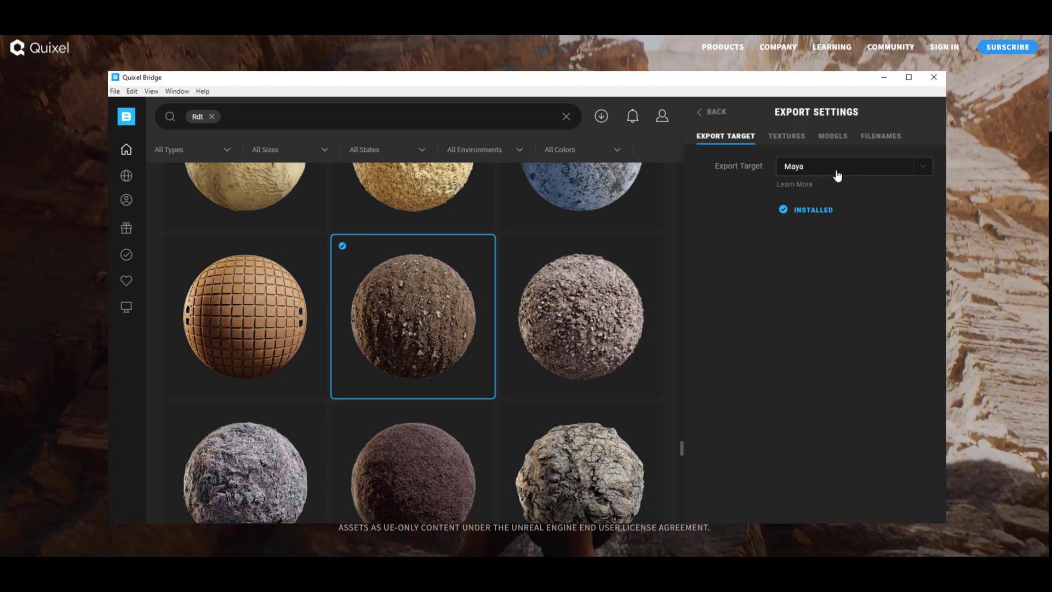
- Set the export target back to Blender and export Ground Rubble to Blender
{"action": "left_click", "coordinate": [833, 171]}
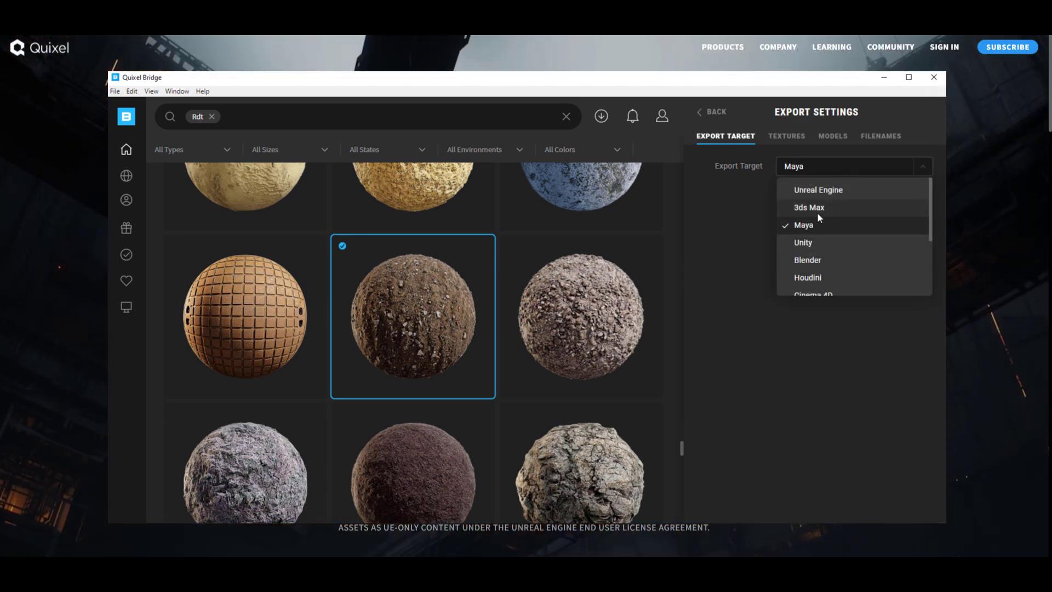
{"action": "scroll", "coordinate": [823, 225], "scroll_direction": "down", "scroll_amount": 3}
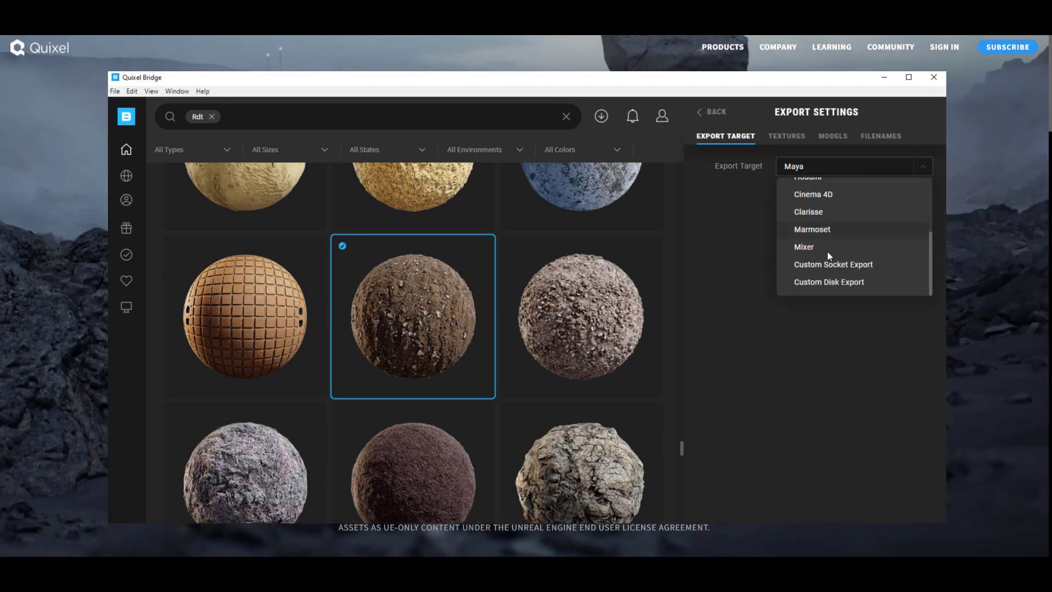
{"action": "scroll", "coordinate": [830, 265], "scroll_direction": "up", "scroll_amount": 3}
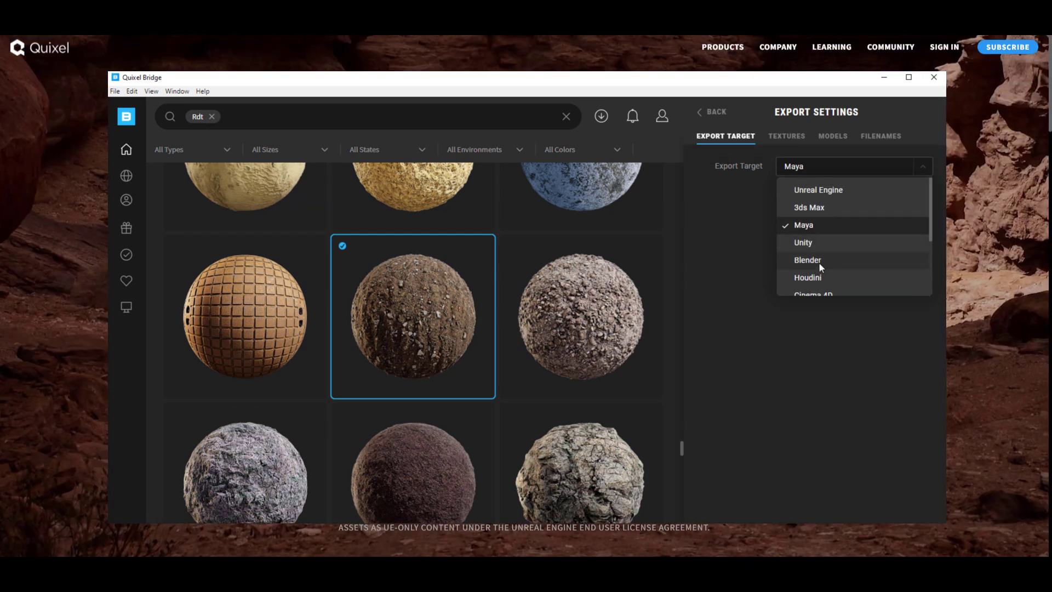
{"action": "left_click", "coordinate": [820, 261]}
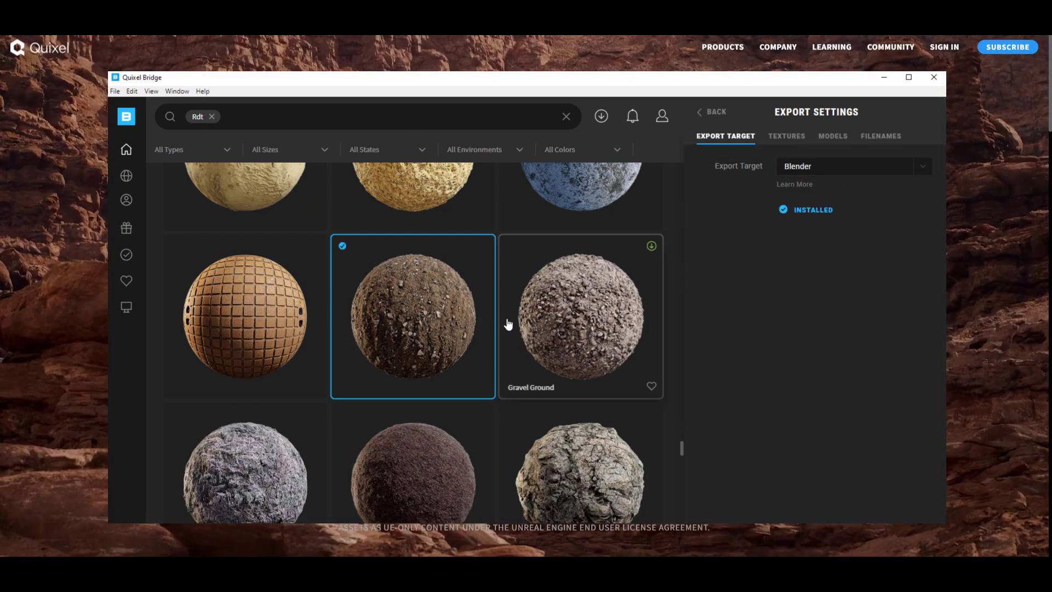
{"action": "left_click", "coordinate": [484, 246]}
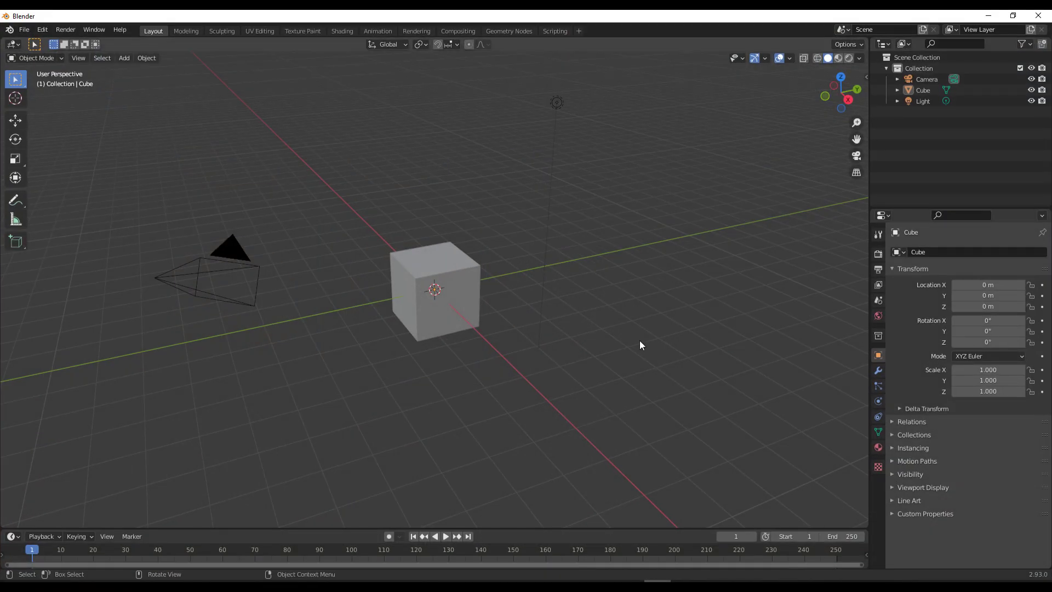
- Add a grid mesh and scale it up about 11 times as the ground
{"action": "key", "text": "shift+a"}
{"action": "key", "text": "shift+a"}
{"action": "mouse_move", "coordinate": [480, 279]}
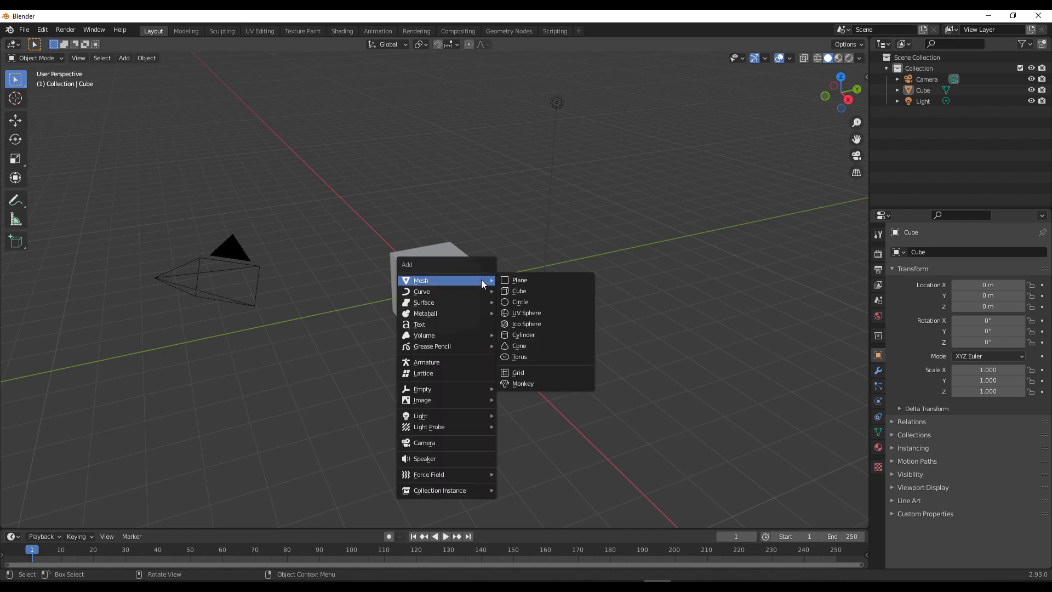
{"action": "left_click", "coordinate": [528, 383]}
{"action": "key", "text": "s"}
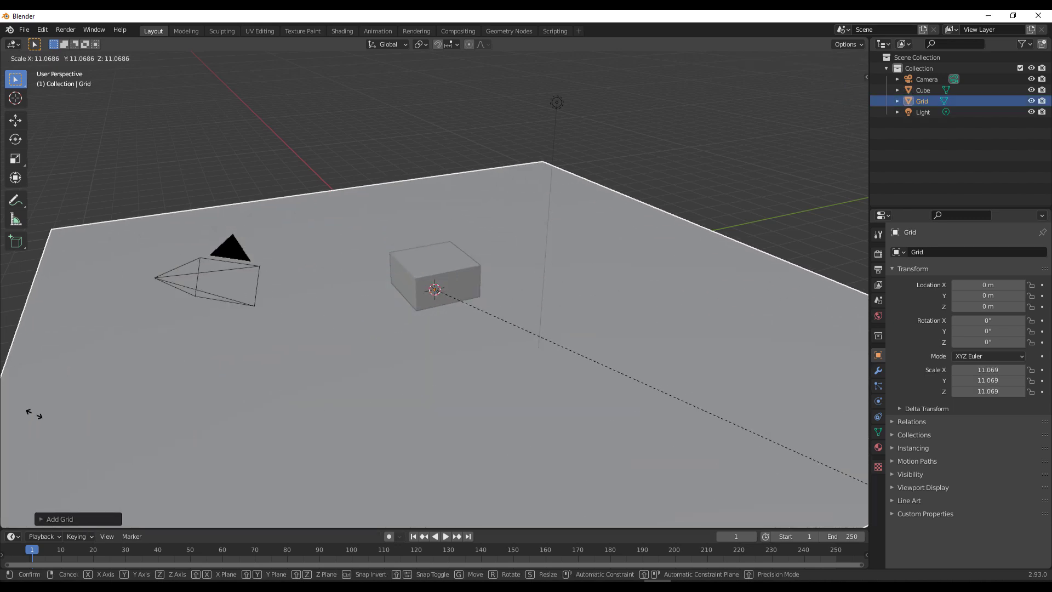
{"action": "left_click", "coordinate": [64, 397]}
{"action": "middle_click_drag", "start_coordinate": [262, 383], "coordinate": [461, 345]}
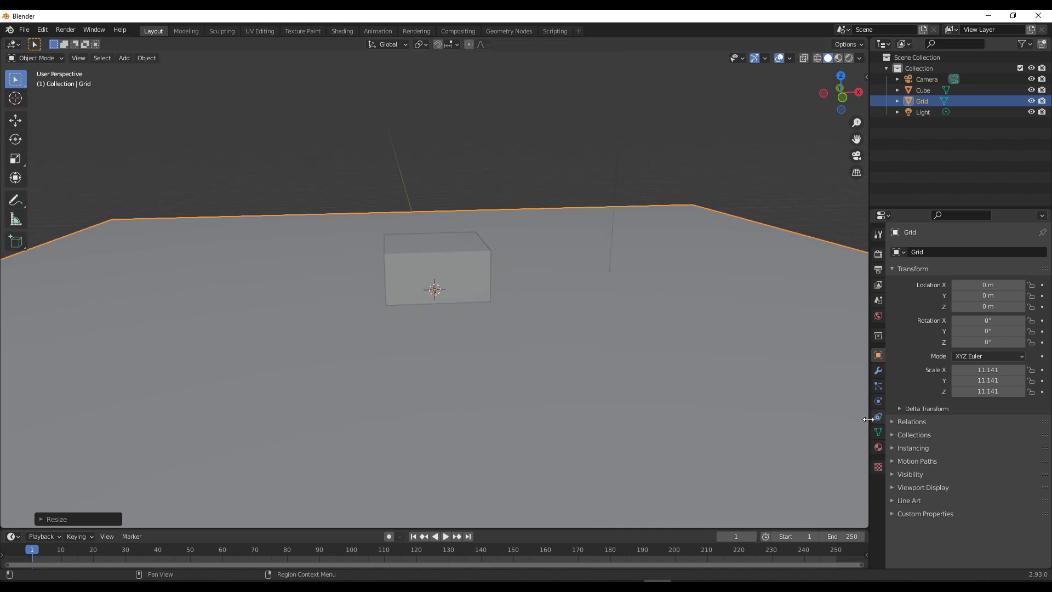
- Apply the Ground_Rubble material to the grid and switch the viewport to Rendered shading
{"action": "left_click", "coordinate": [879, 448]}
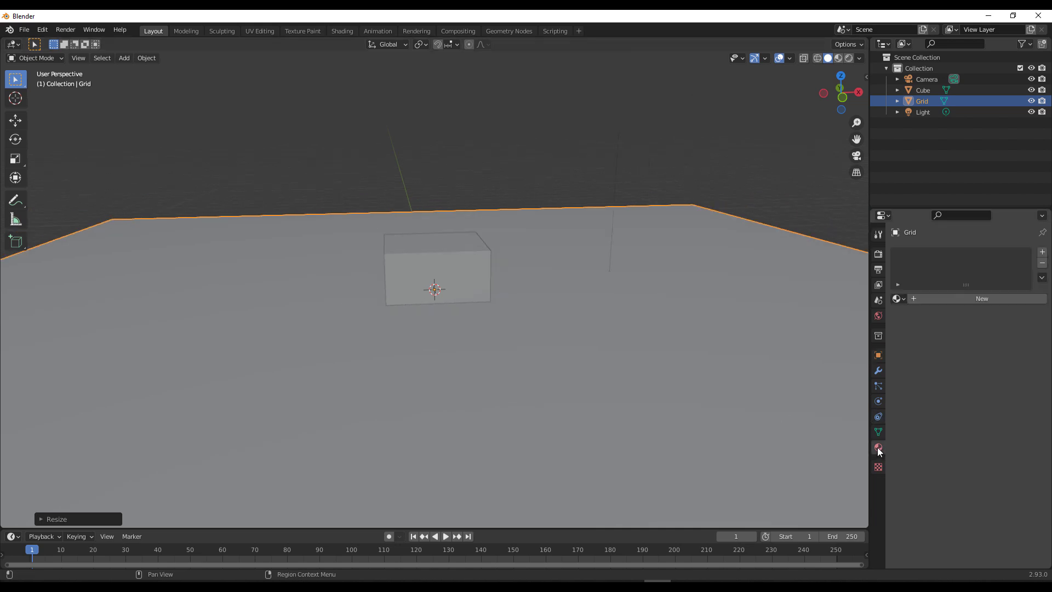
{"action": "left_click", "coordinate": [905, 298]}
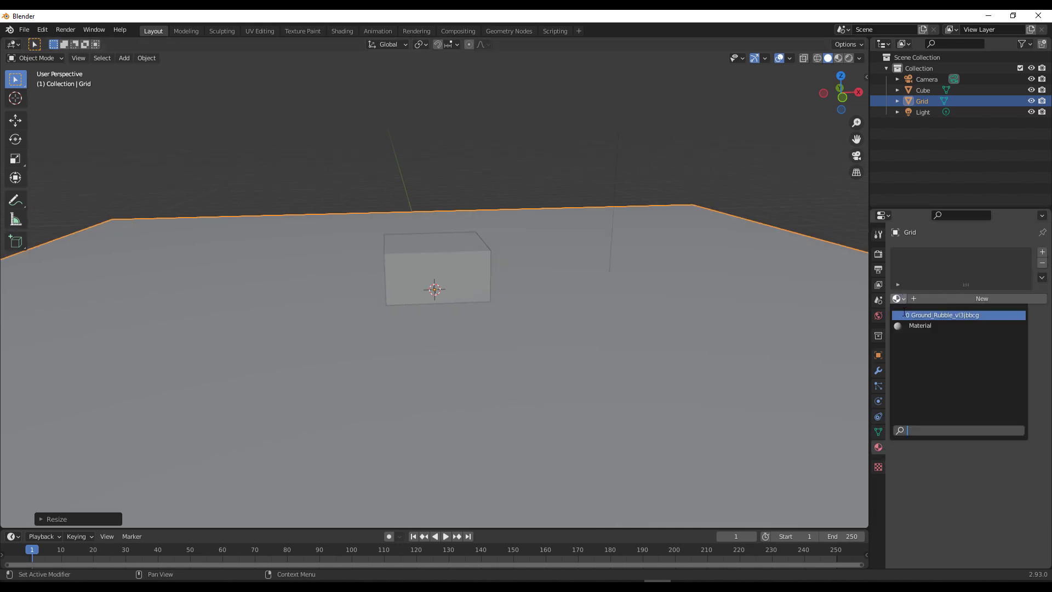
{"action": "left_click", "coordinate": [946, 316]}
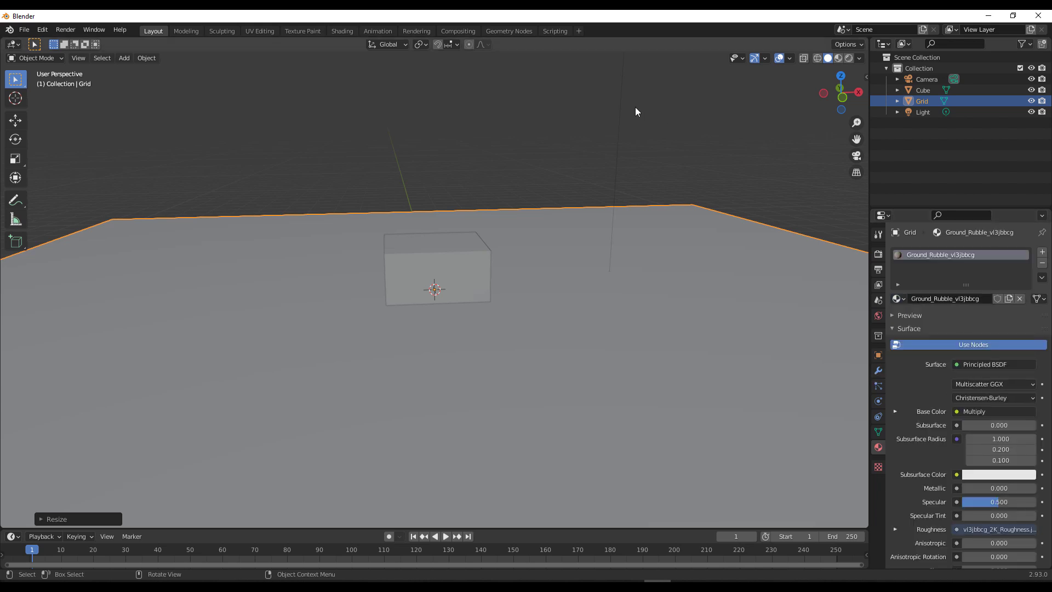
{"action": "key", "text": "z"}
{"action": "left_click", "coordinate": [633, 44]}
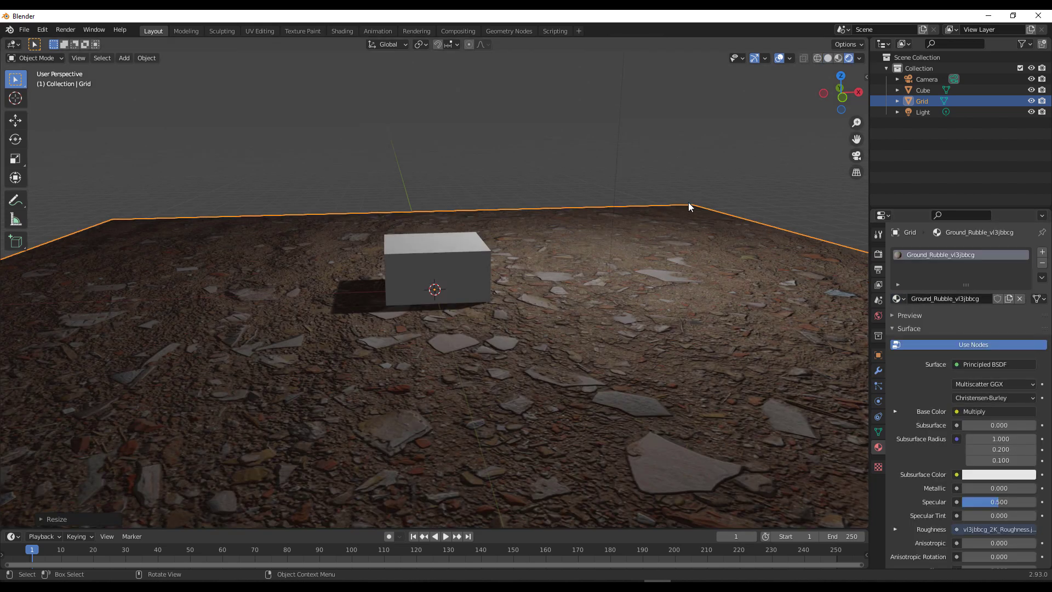
{"action": "scroll", "coordinate": [689, 205], "scroll_direction": "down", "scroll_amount": 3}
- Duplicate the scene light twice, placing one copy left and one right
{"action": "left_click", "coordinate": [545, 117]}
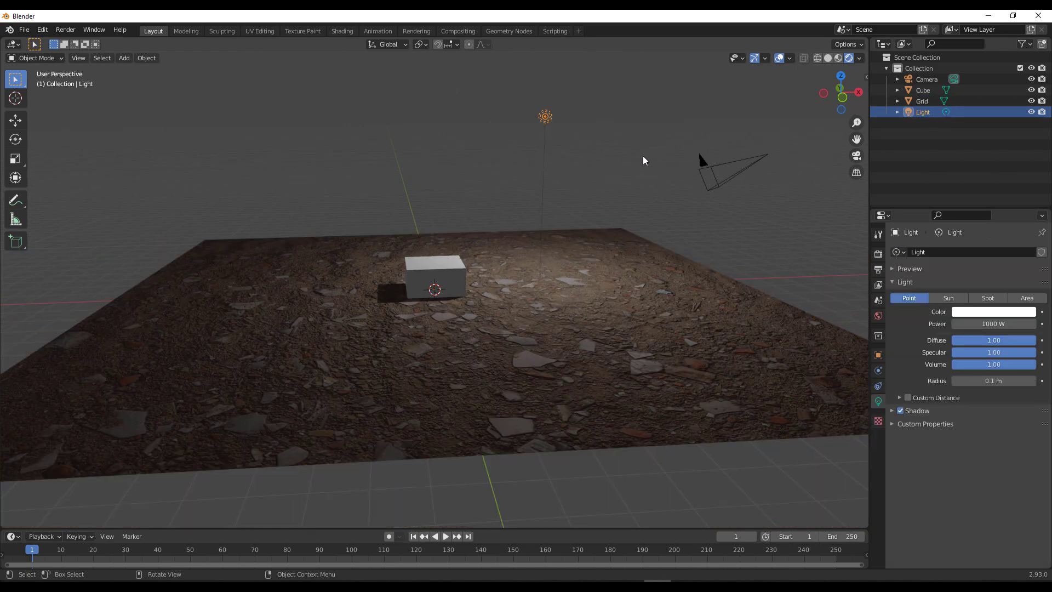
{"action": "key", "text": "shift+d"}
{"action": "left_click", "coordinate": [351, 196]}
{"action": "key", "text": "shift+d"}
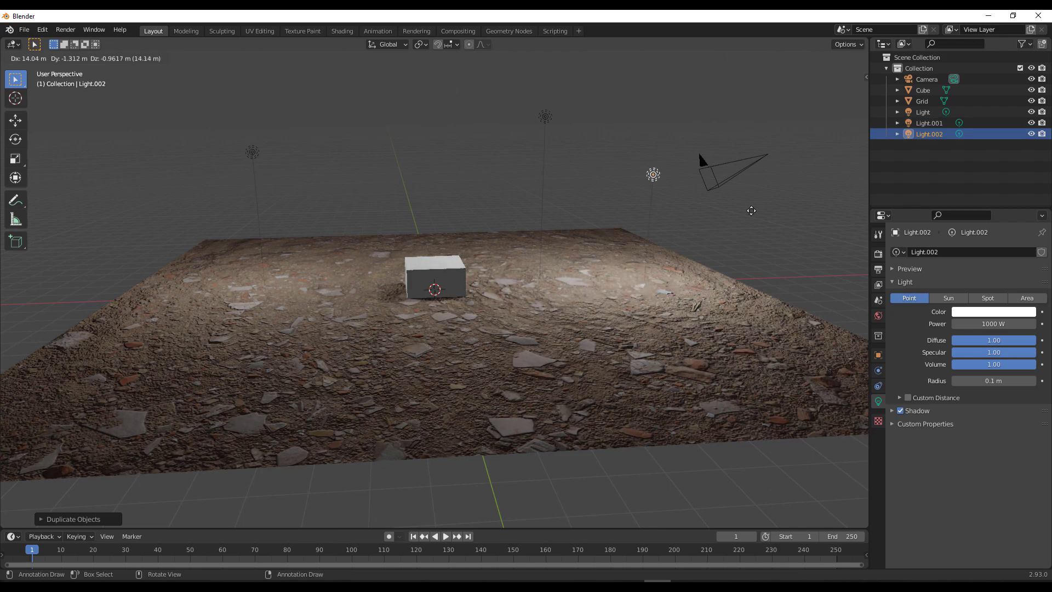
{"action": "left_click", "coordinate": [749, 198]}
{"action": "scroll", "coordinate": [571, 215], "scroll_direction": "up", "scroll_amount": 4}
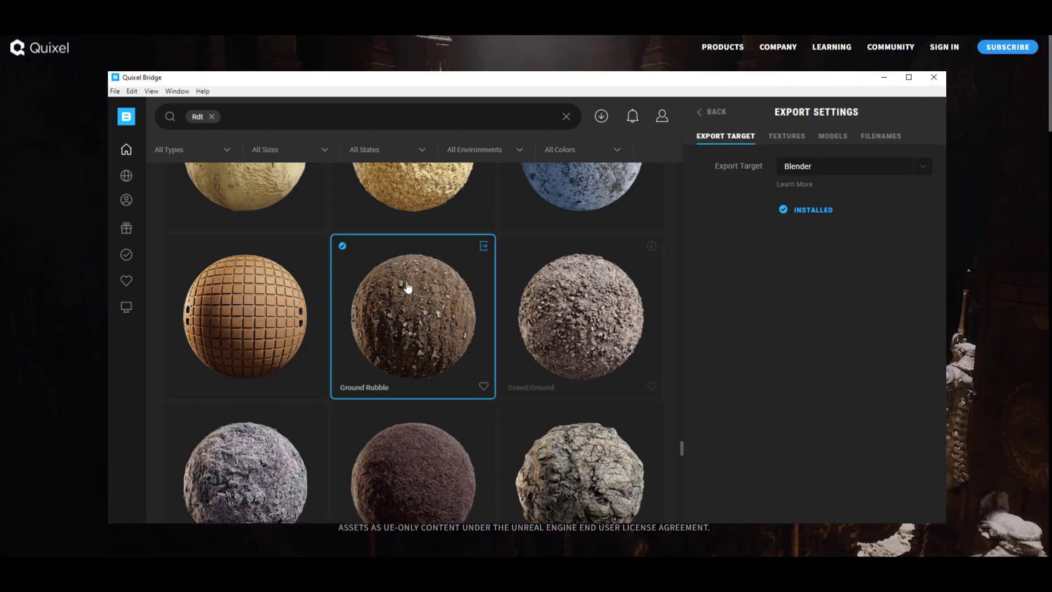
- Filter to local Megascans 3D Assets and export the Icelandic Weathered Lava Spire to Blender
{"action": "mouse_move", "coordinate": [130, 155]}
{"action": "left_click", "coordinate": [179, 137]}
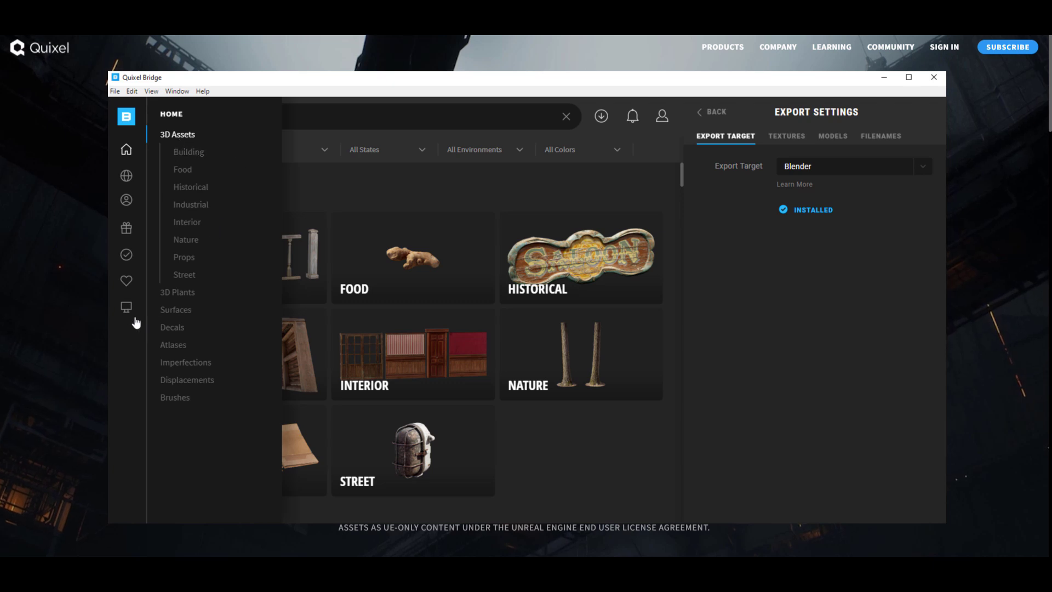
{"action": "left_click", "coordinate": [127, 310]}
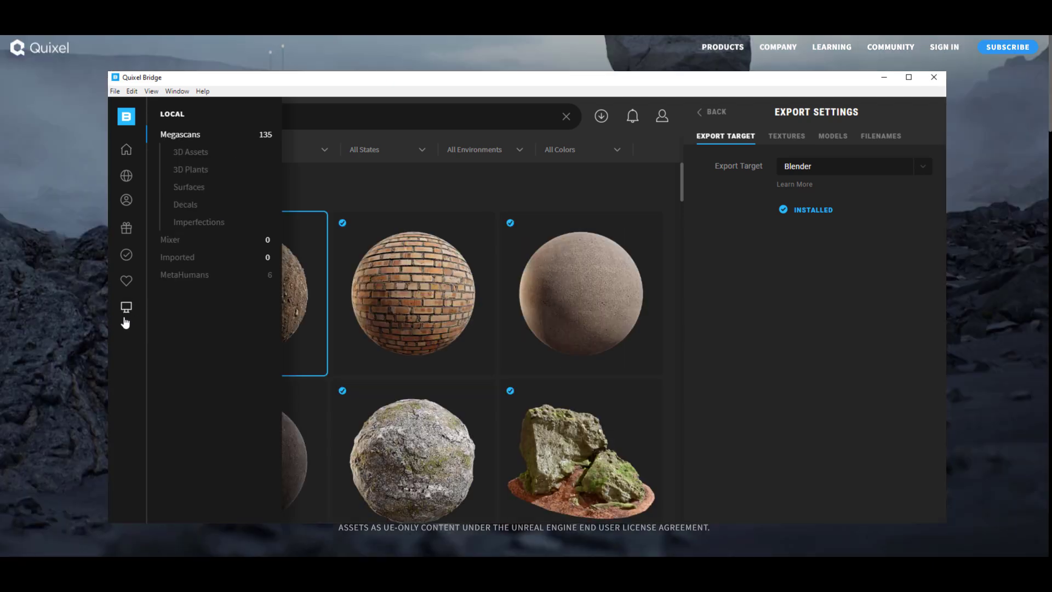
{"action": "left_click", "coordinate": [204, 157]}
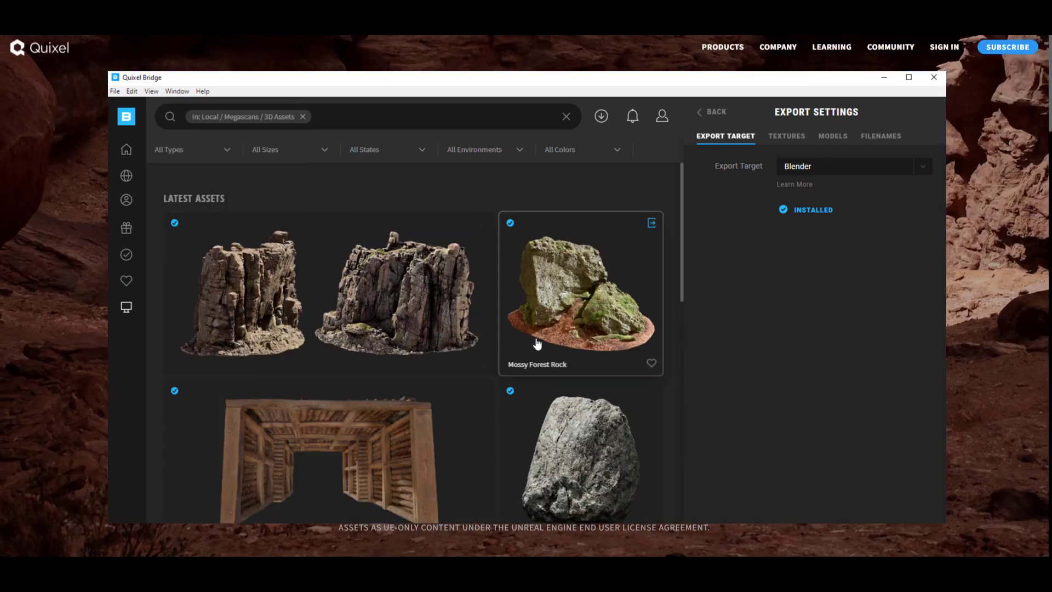
{"action": "scroll", "coordinate": [548, 329], "scroll_direction": "down", "scroll_amount": 5}
{"action": "scroll", "coordinate": [555, 339], "scroll_direction": "up", "scroll_amount": 3}
{"action": "scroll", "coordinate": [526, 384], "scroll_direction": "down", "scroll_amount": 6}
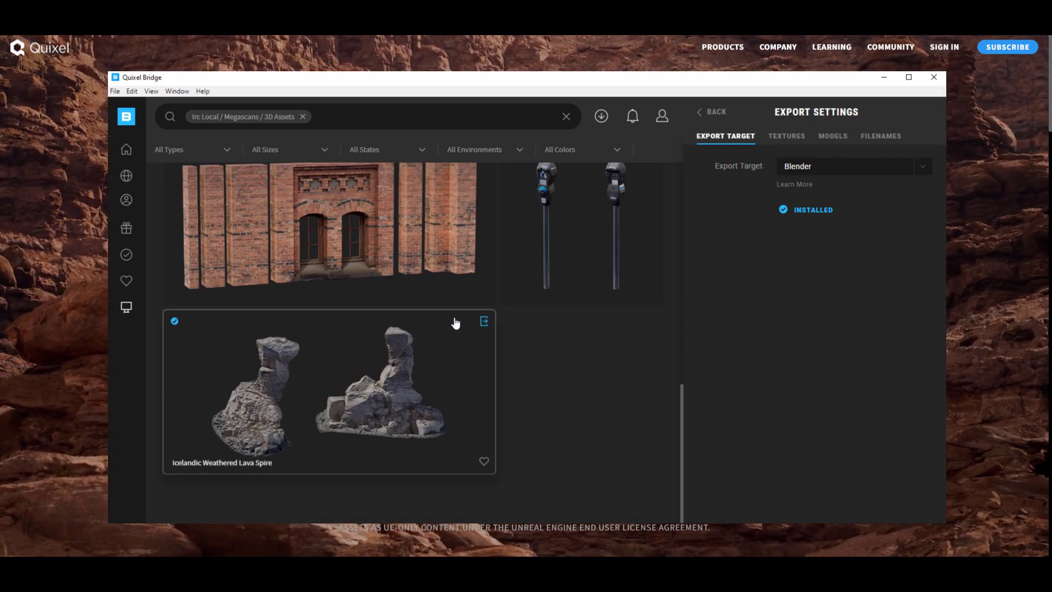
{"action": "left_click", "coordinate": [484, 321]}
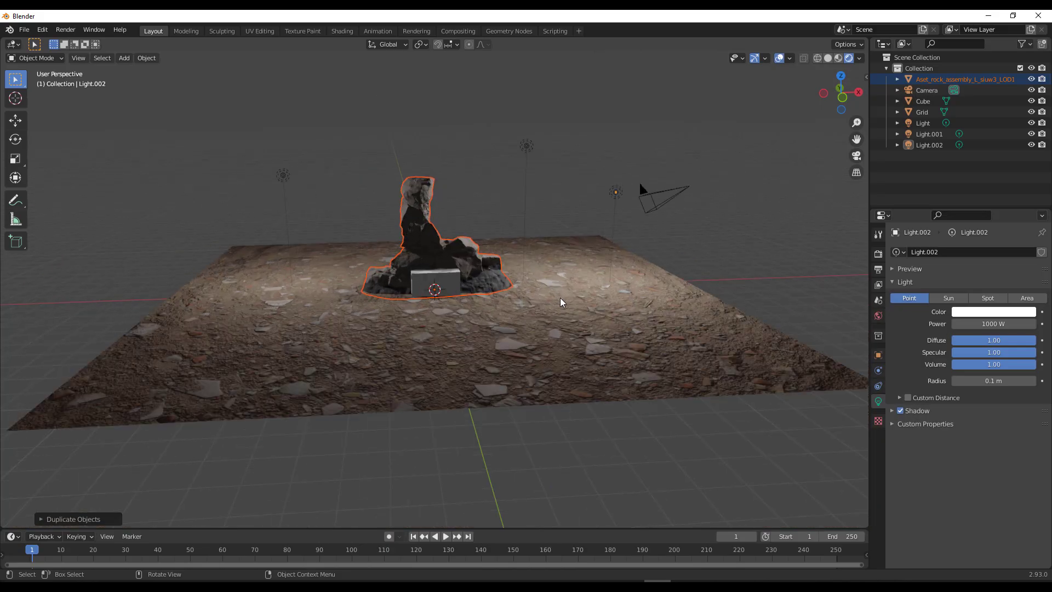
- Select the imported rock and move it with G to set it beside the cube
{"action": "scroll", "coordinate": [560, 297], "scroll_direction": "up", "scroll_amount": 4}
{"action": "left_click", "coordinate": [485, 207]}
{"action": "left_click_drag", "start_coordinate": [853, 130], "coordinate": [613, 236]}
{"action": "scroll", "coordinate": [491, 217], "scroll_direction": "up", "scroll_amount": 1}
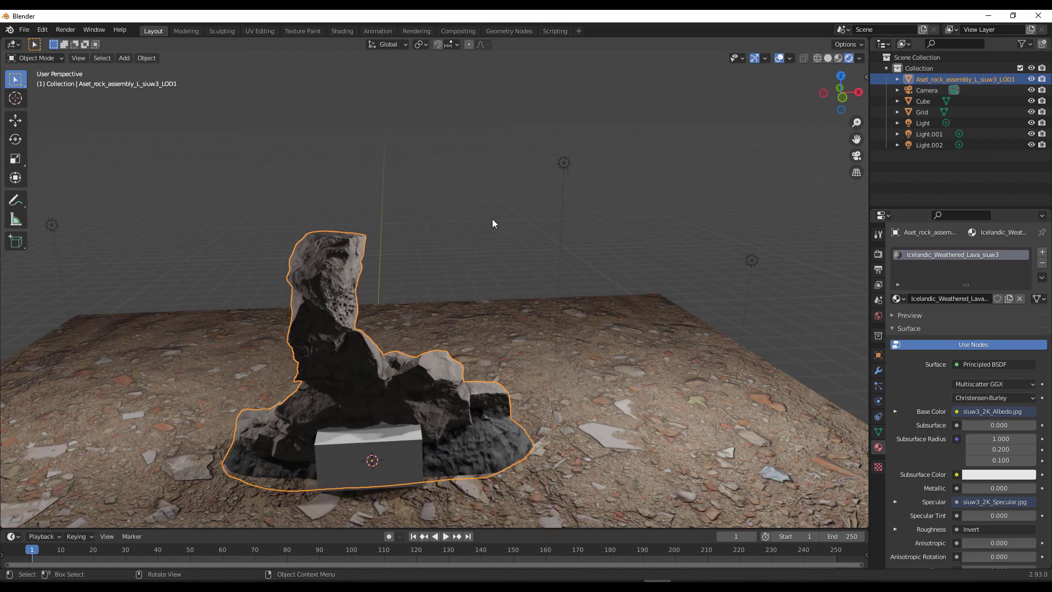
{"action": "key", "text": "g"}
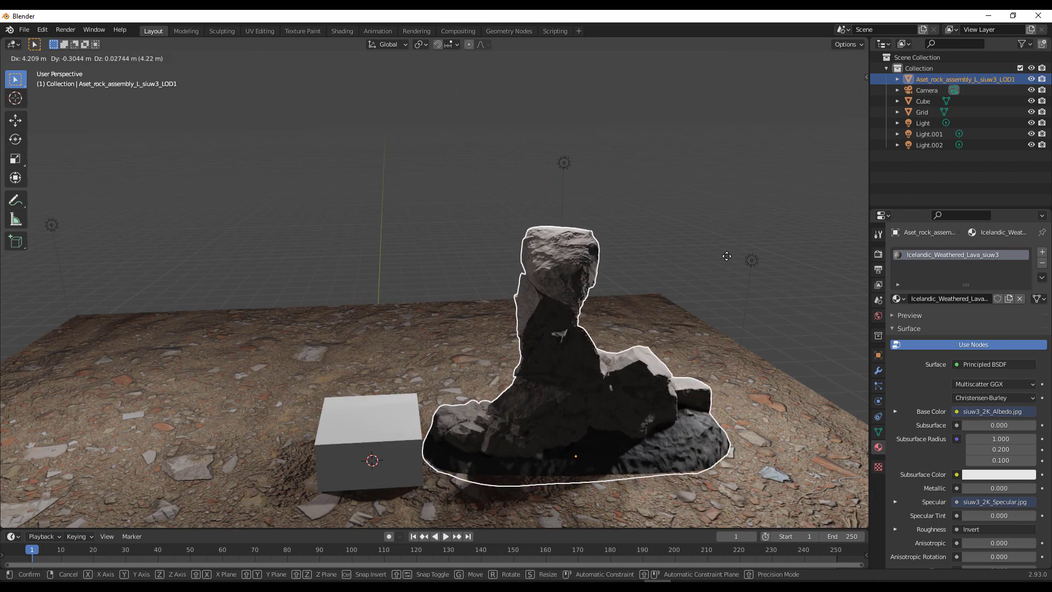
{"action": "left_click", "coordinate": [561, 293]}
{"action": "scroll", "coordinate": [441, 265], "scroll_direction": "down", "scroll_amount": 2}
{"action": "scroll", "coordinate": [441, 264], "scroll_direction": "down", "scroll_amount": 1}
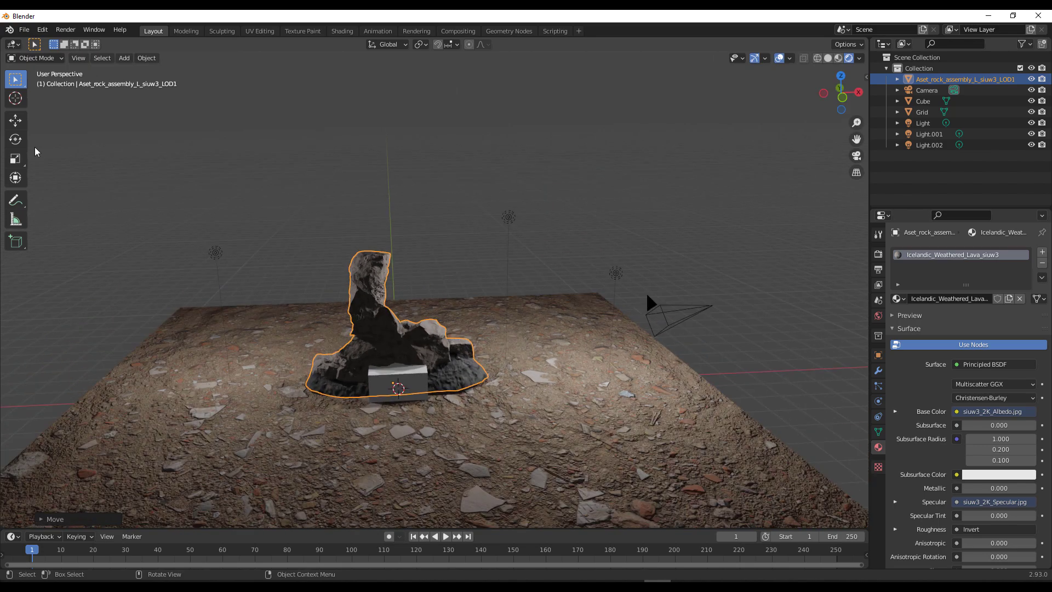
- Slide the rock along X off the cube, switch to the Rotate tool, and deselect
{"action": "left_click", "coordinate": [12, 128]}
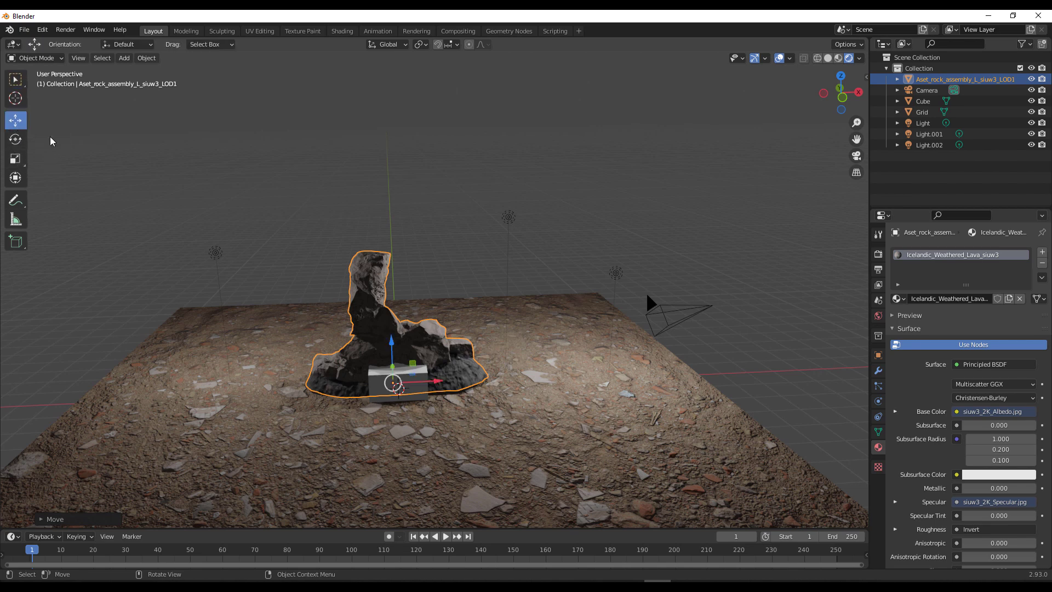
{"action": "left_click_drag", "start_coordinate": [441, 390], "coordinate": [570, 385]}
{"action": "left_click", "coordinate": [15, 144]}
{"action": "middle_click_drag", "start_coordinate": [570, 386], "coordinate": [646, 296]}
{"action": "scroll", "coordinate": [647, 269], "scroll_direction": "up", "scroll_amount": 3}
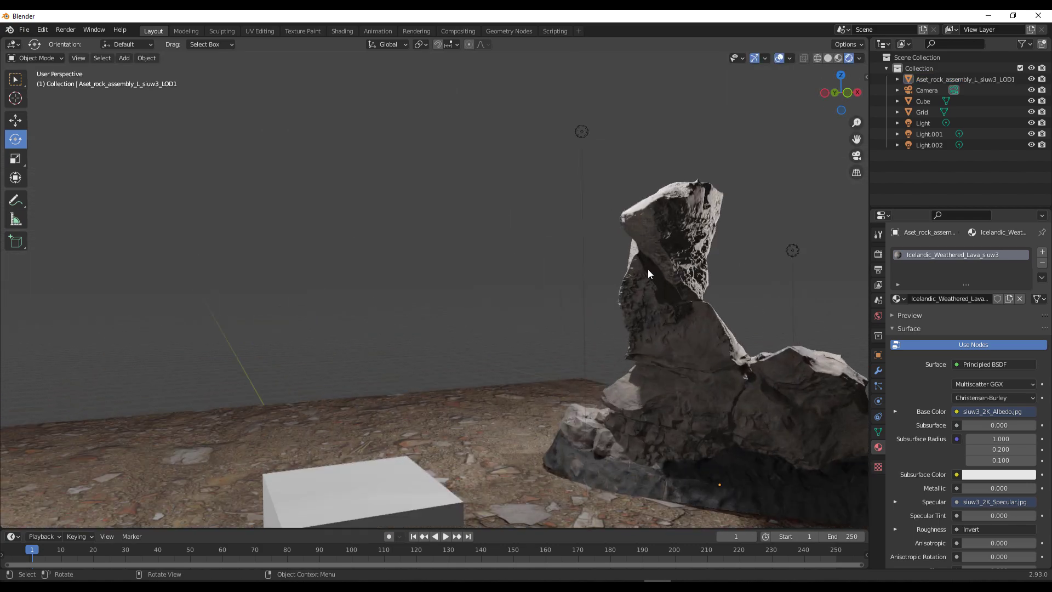
{"action": "left_click", "coordinate": [648, 282]}
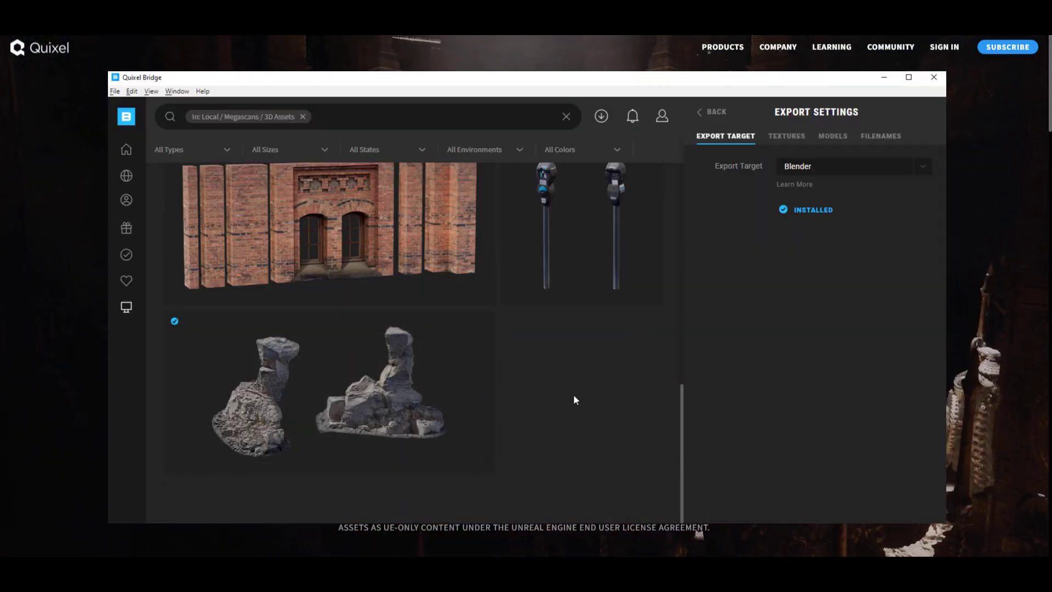
- Choose Unreal Engine as the export target with engine version 4.26
{"action": "left_click", "coordinate": [828, 170]}
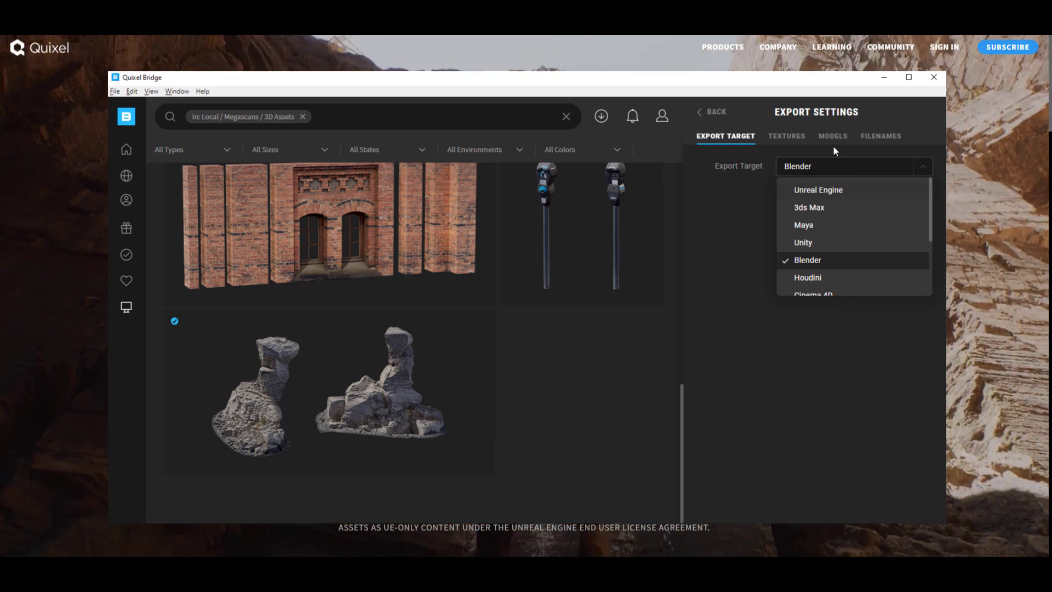
{"action": "left_click", "coordinate": [800, 190]}
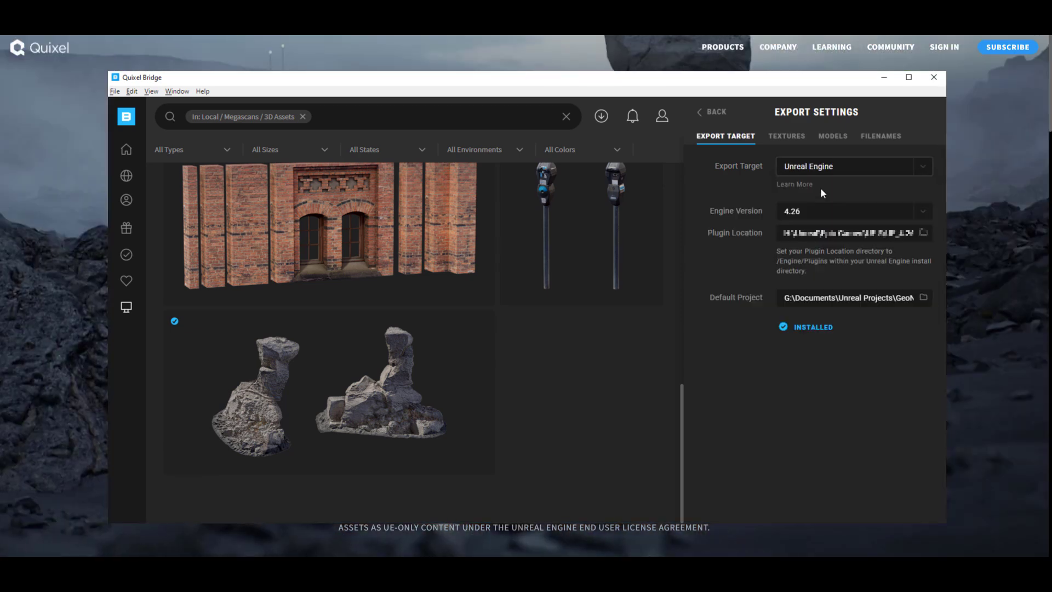
{"action": "left_click", "coordinate": [794, 213]}
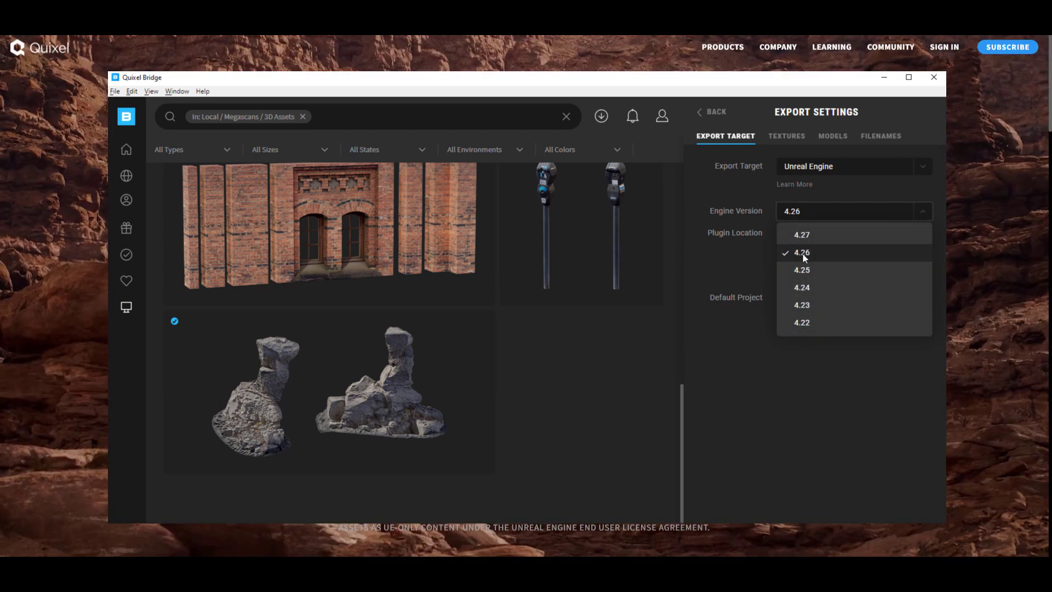
{"action": "left_click", "coordinate": [803, 253]}
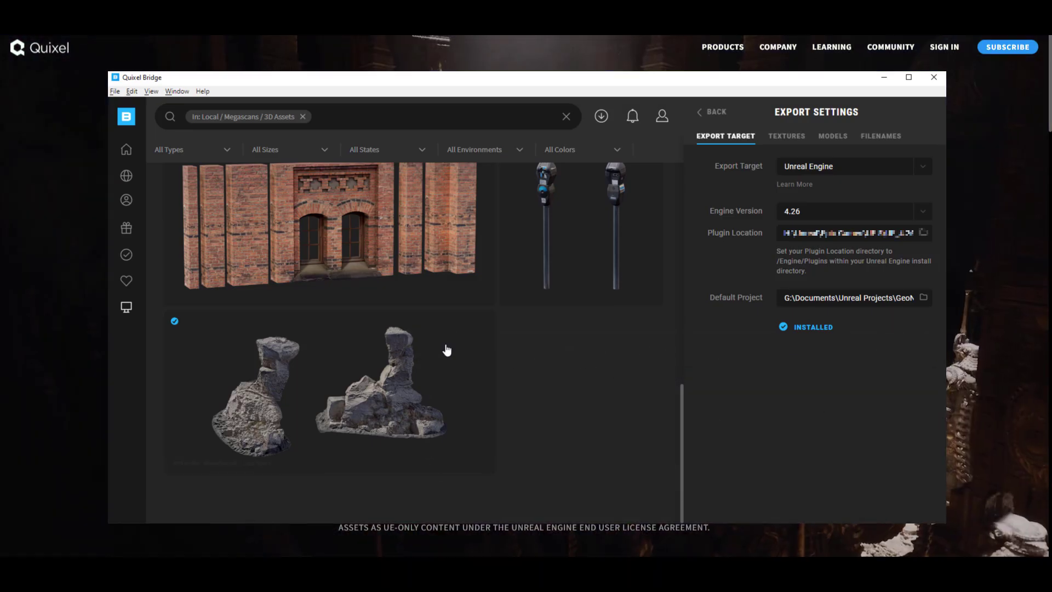
- Select the Huge Nordic Coastal Cliff, close Export Settings, and export it to Unreal Engine
{"action": "scroll", "coordinate": [447, 350], "scroll_direction": "up", "scroll_amount": 10}
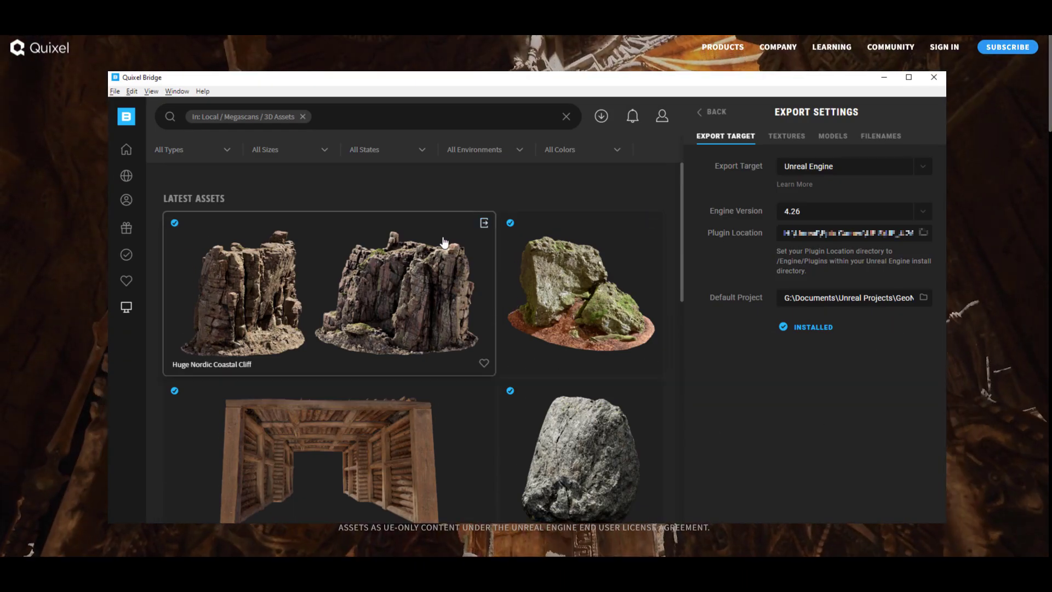
{"action": "left_click", "coordinate": [463, 240]}
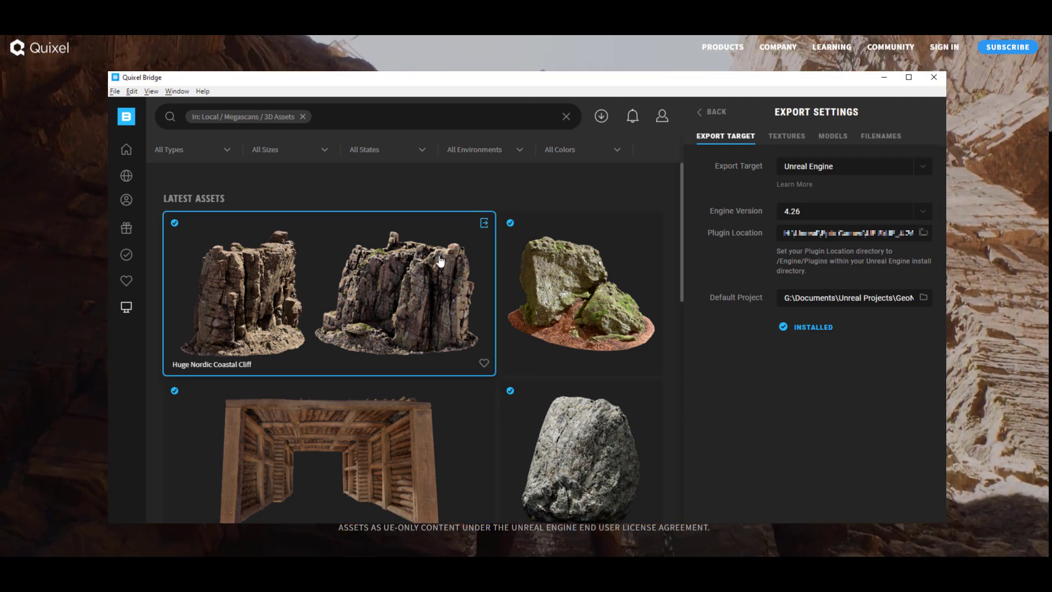
{"action": "left_click", "coordinate": [719, 113]}
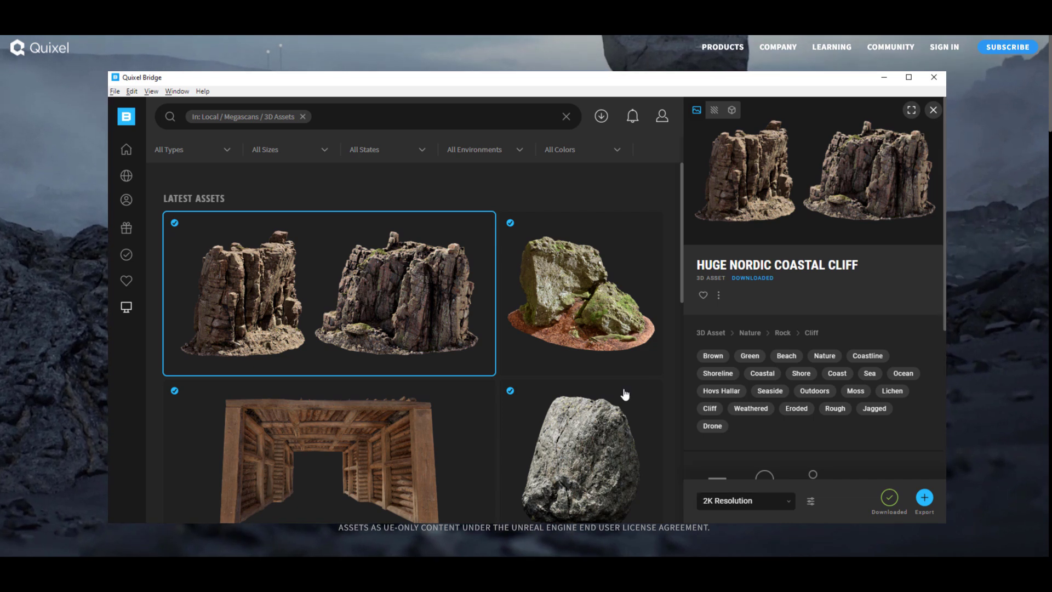
{"action": "left_click", "coordinate": [484, 224]}
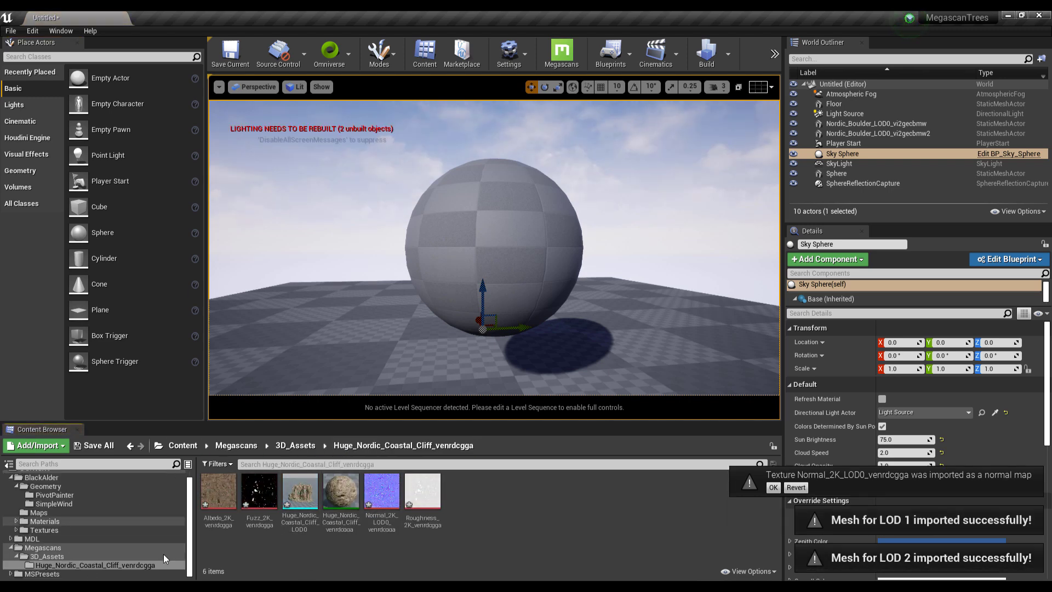
- Drag the Huge_Nordic_Coastal_Cliff_LOD0 mesh into the level beside the sphere, then return to Quixel Bridge
{"action": "scroll", "coordinate": [458, 263], "scroll_direction": "down", "scroll_amount": 5}
{"action": "right_click_drag", "start_coordinate": [623, 163], "coordinate": [623, 208]}
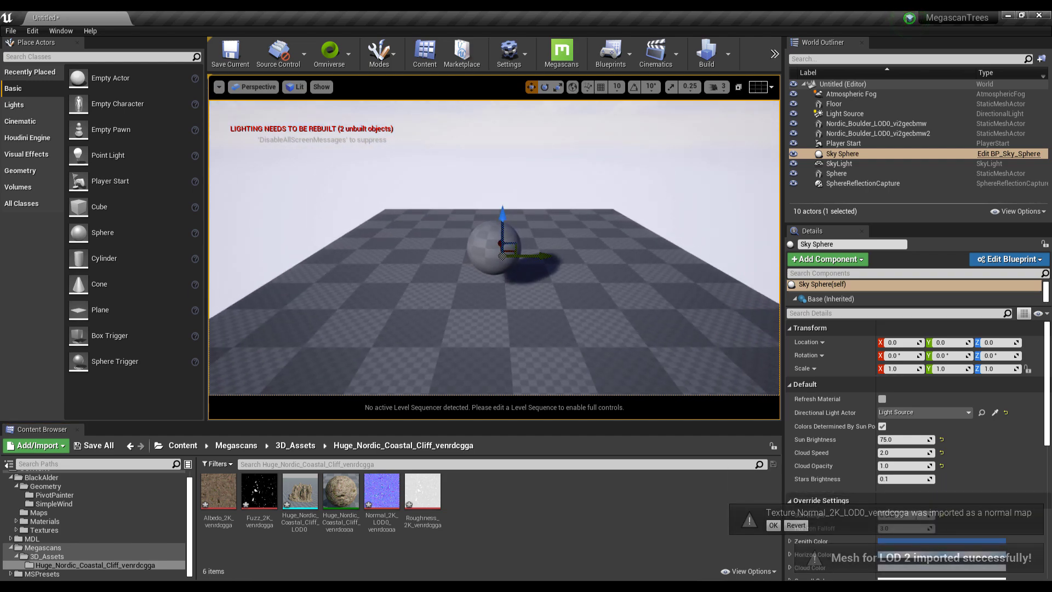
{"action": "left_click_drag", "start_coordinate": [301, 496], "coordinate": [561, 250]}
{"action": "right_click_drag", "start_coordinate": [583, 286], "coordinate": [563, 311]}
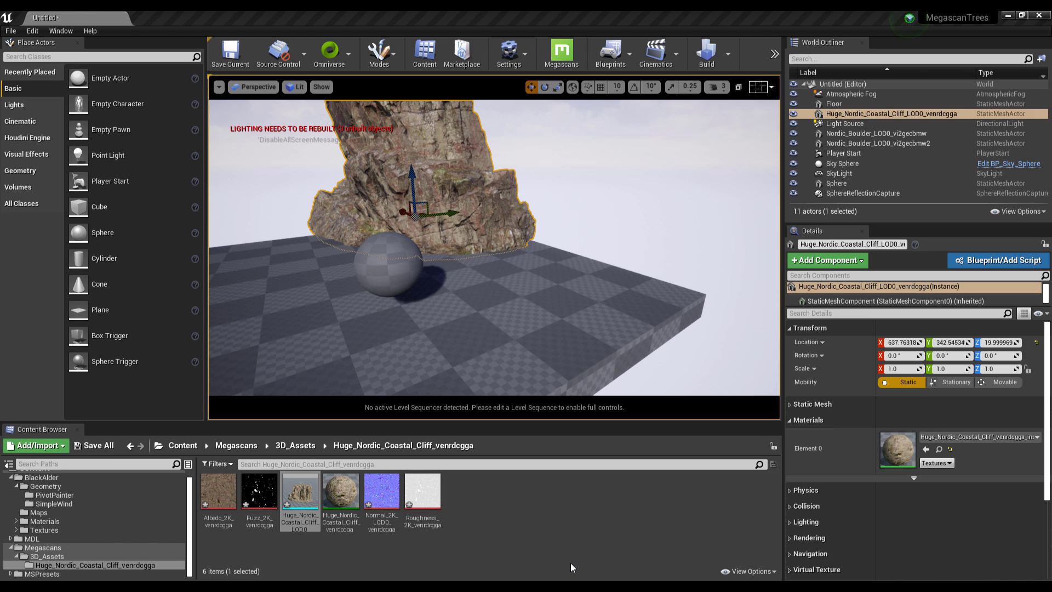
{"action": "key", "text": "alt+Tab"}
{"action": "mouse_move", "coordinate": [118, 149]}
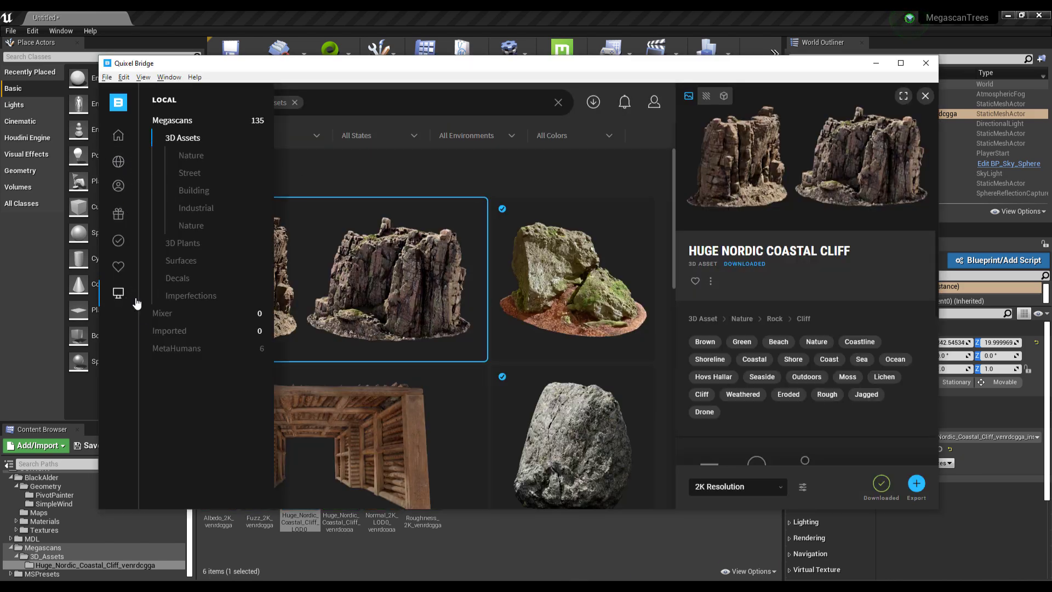
- Filter to local Megascans Surfaces and export the asphalt road surface to Unreal Engine
{"action": "left_click", "coordinate": [187, 262]}
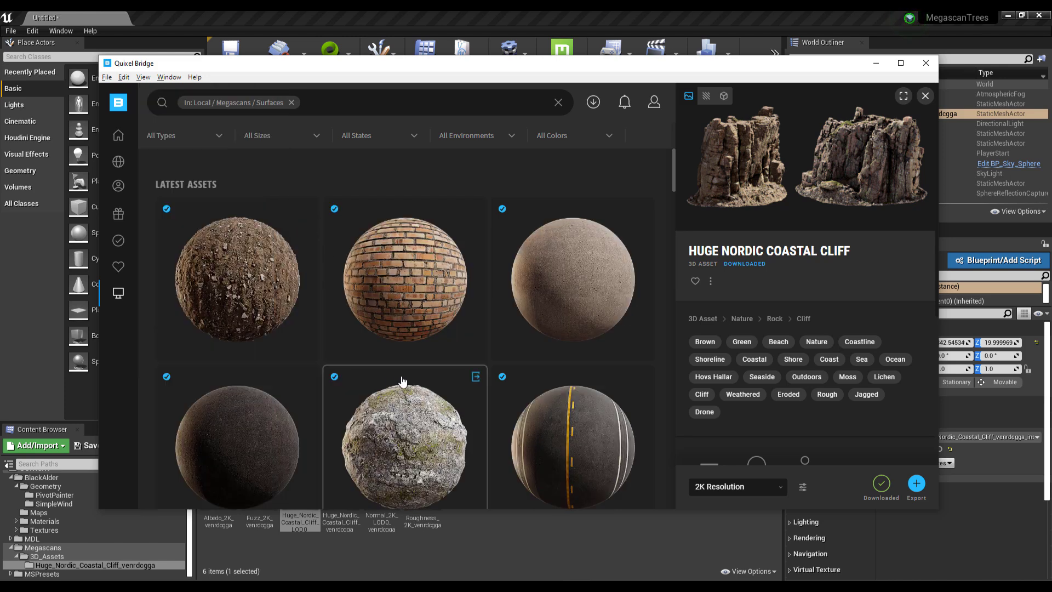
{"action": "scroll", "coordinate": [397, 445], "scroll_direction": "down", "scroll_amount": 3}
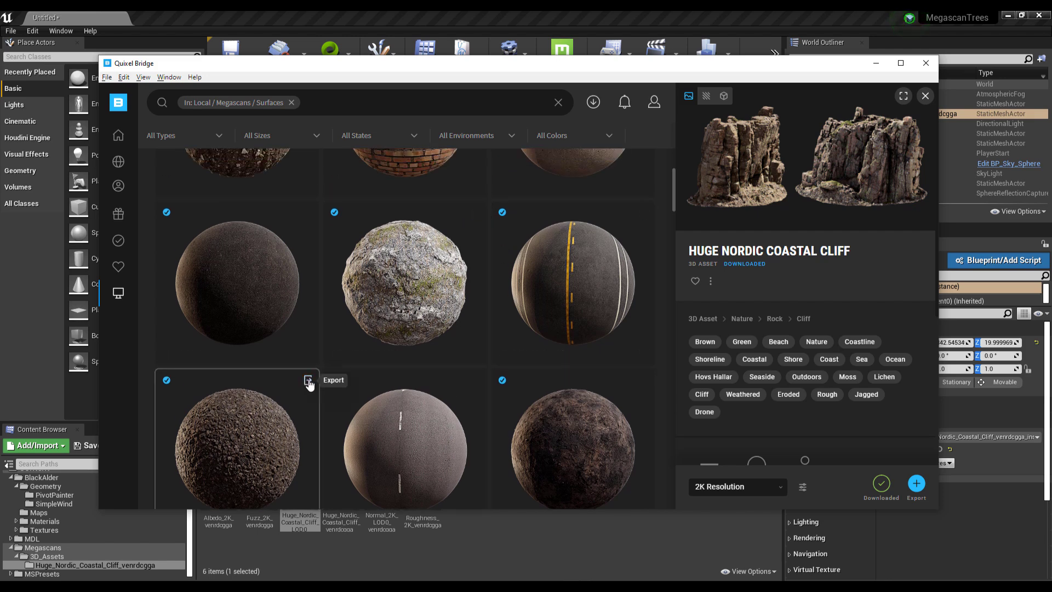
{"action": "left_click", "coordinate": [309, 381]}
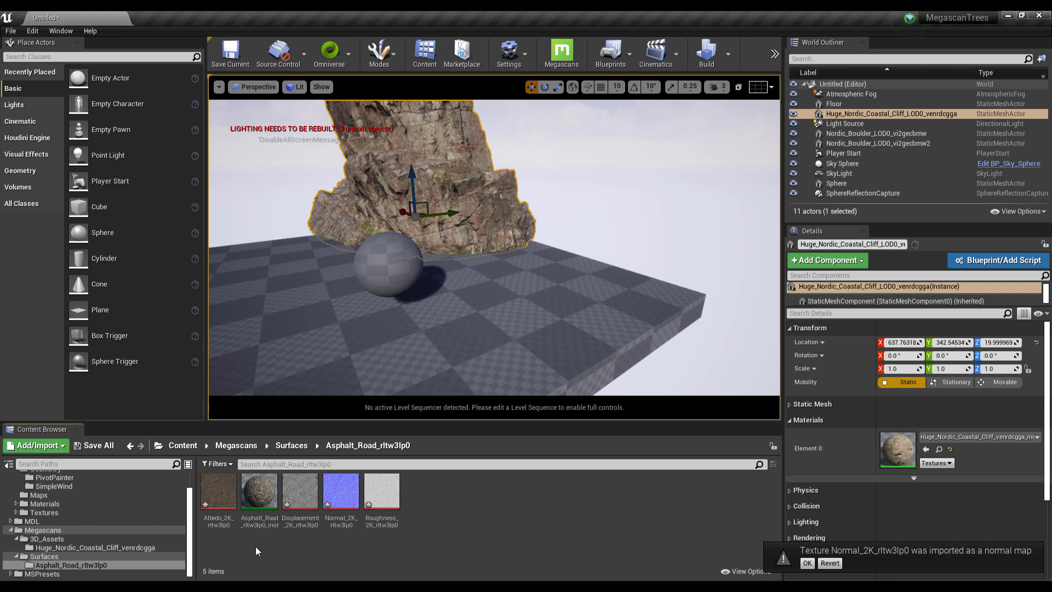
- Drag Asphalt_Road_rltw3lp0_inst onto the sphere and into the Floor's Details material slot
{"action": "left_click", "coordinate": [16, 539]}
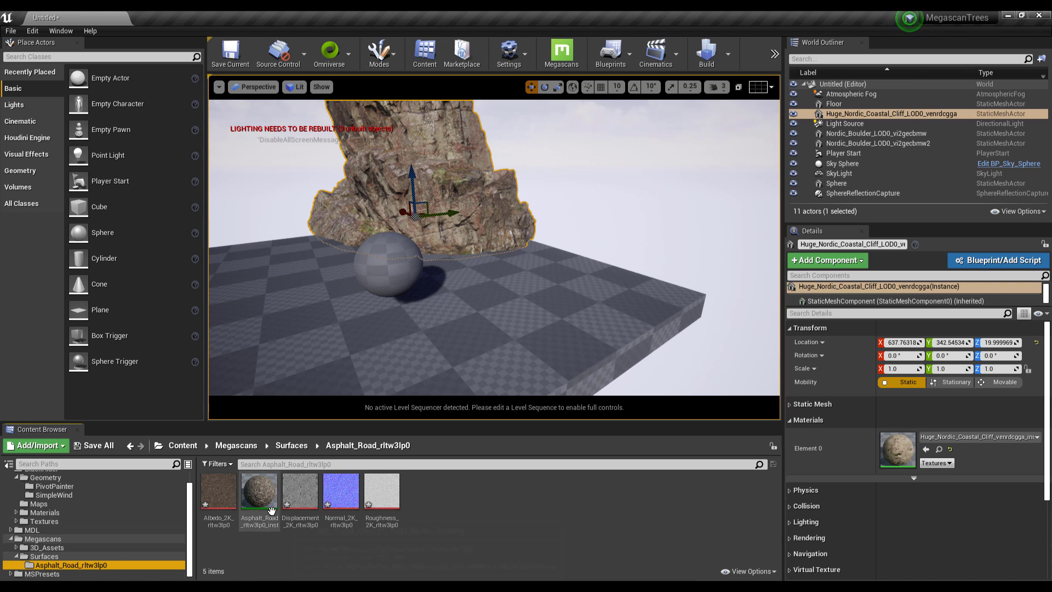
{"action": "left_click_drag", "start_coordinate": [267, 503], "coordinate": [388, 264]}
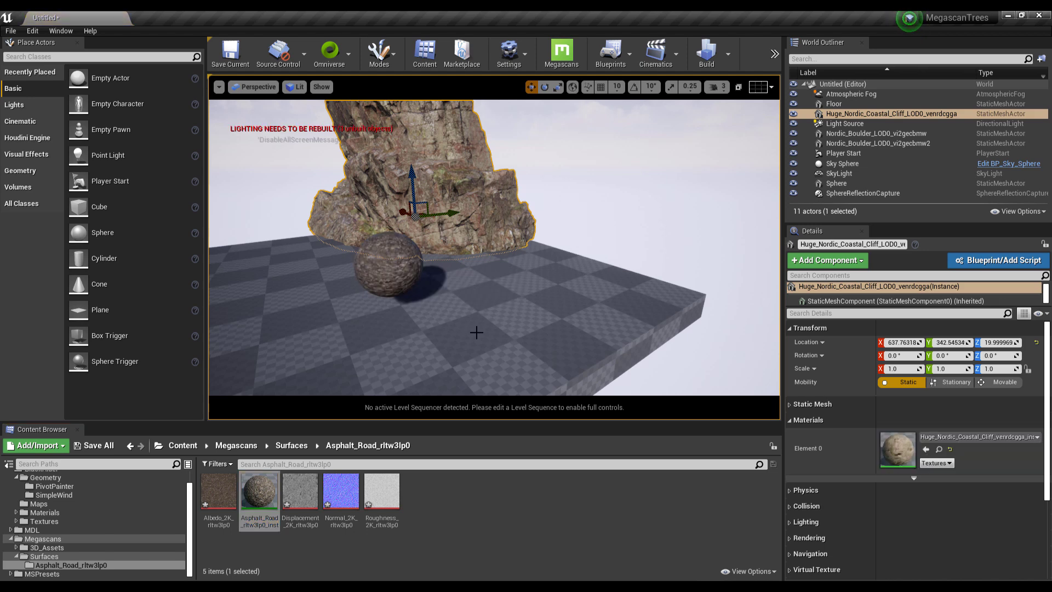
{"action": "left_click", "coordinate": [496, 329]}
{"action": "scroll", "coordinate": [509, 306], "scroll_direction": "up", "scroll_amount": 3}
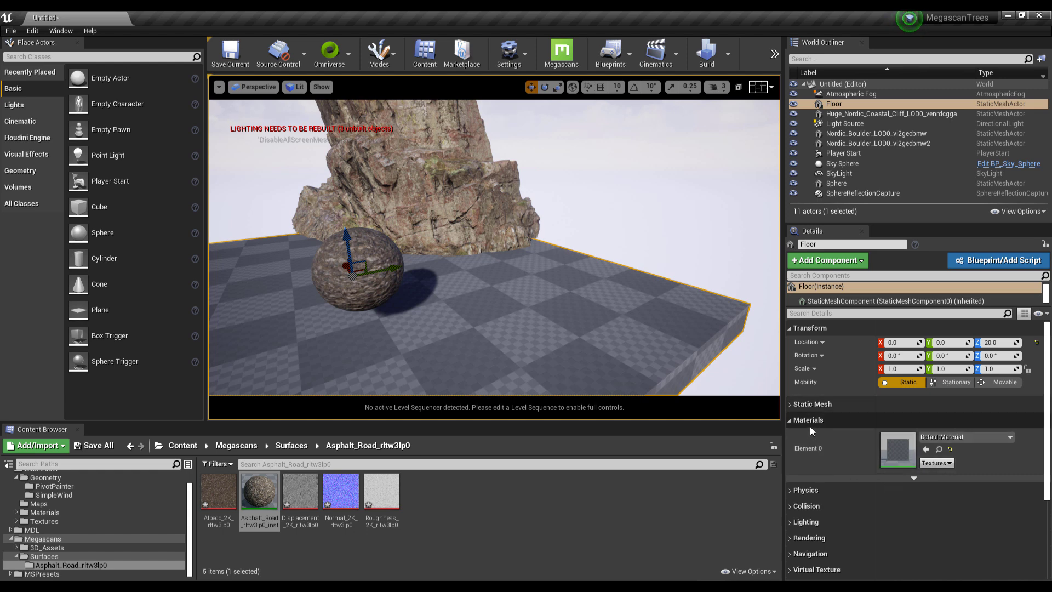
{"action": "left_click_drag", "start_coordinate": [259, 492], "coordinate": [937, 472]}
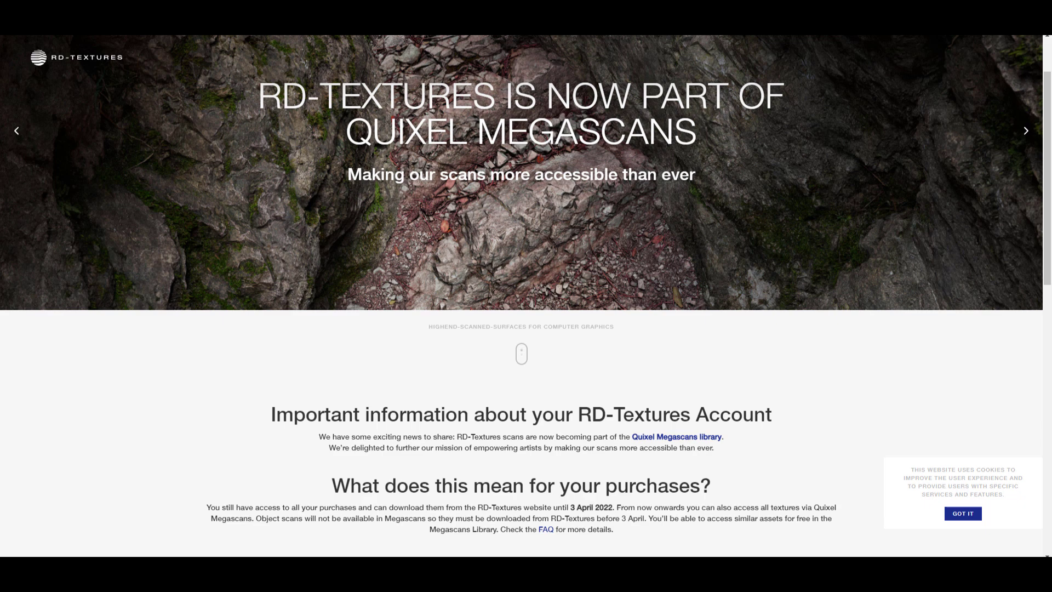
- Scroll the RD-Textures page to the note that existing customers can download purchases until 3 April 2022
{"action": "scroll", "coordinate": [667, 152], "scroll_direction": "down", "scroll_amount": 10}
{"action": "scroll", "coordinate": [668, 158], "scroll_direction": "up", "scroll_amount": 3}
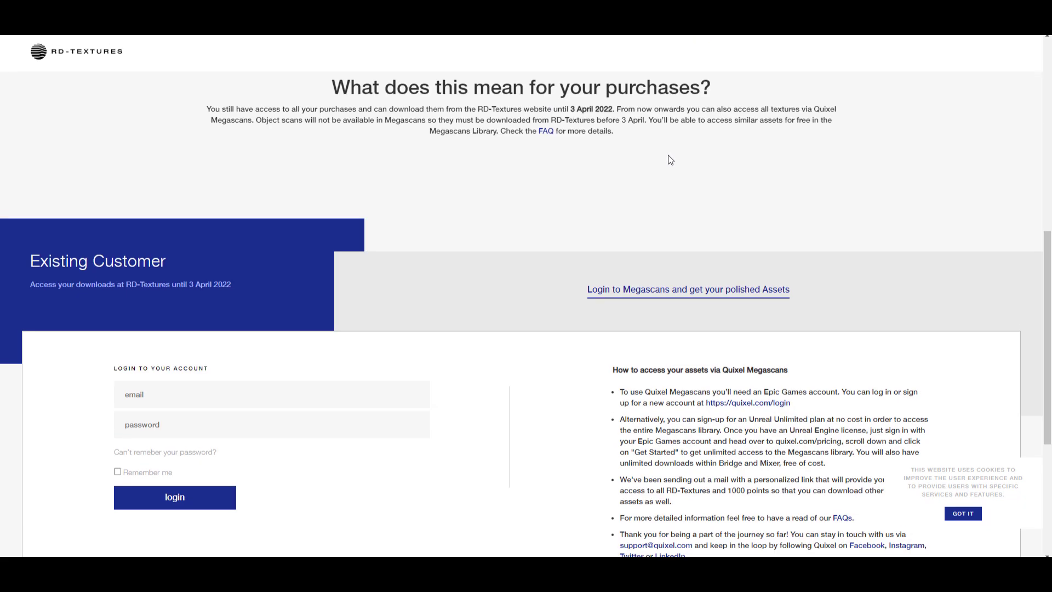